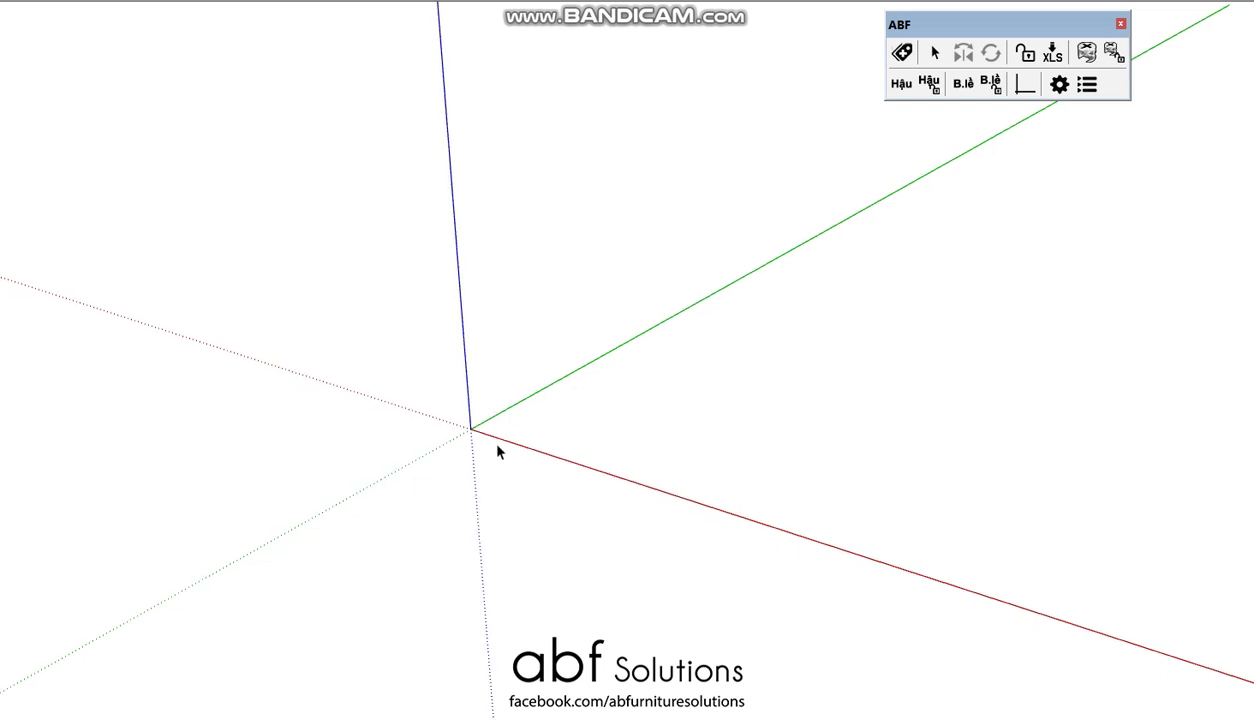
# Draw a thin board outline from the origin along the green axis with the Line tool
pyautogui.press('l')
pyautogui.click(471, 428)
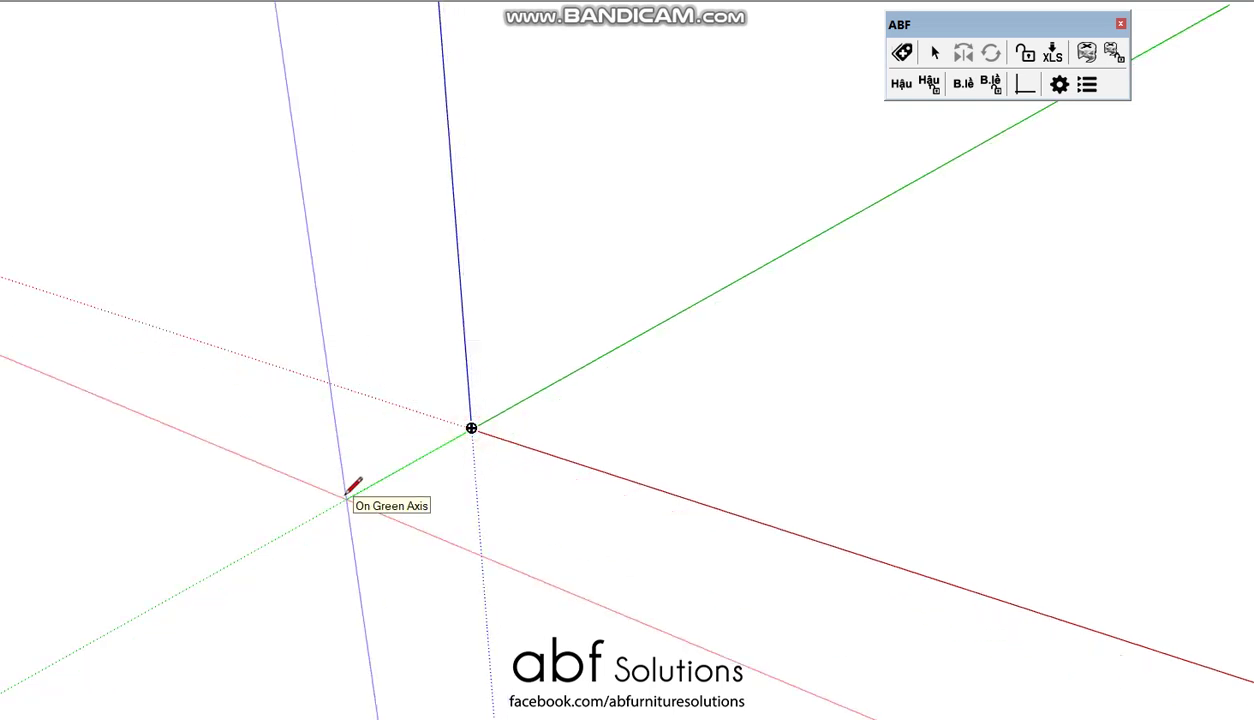
pyautogui.click(342, 507)
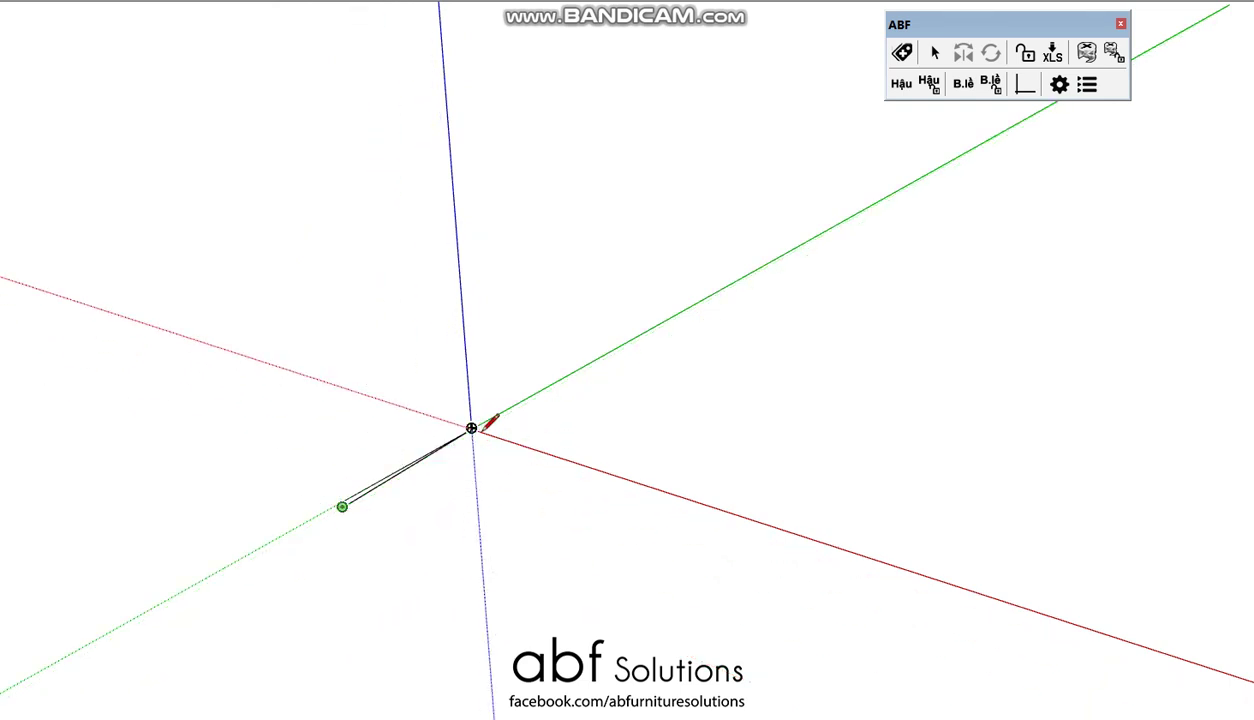
pyautogui.click(471, 428)
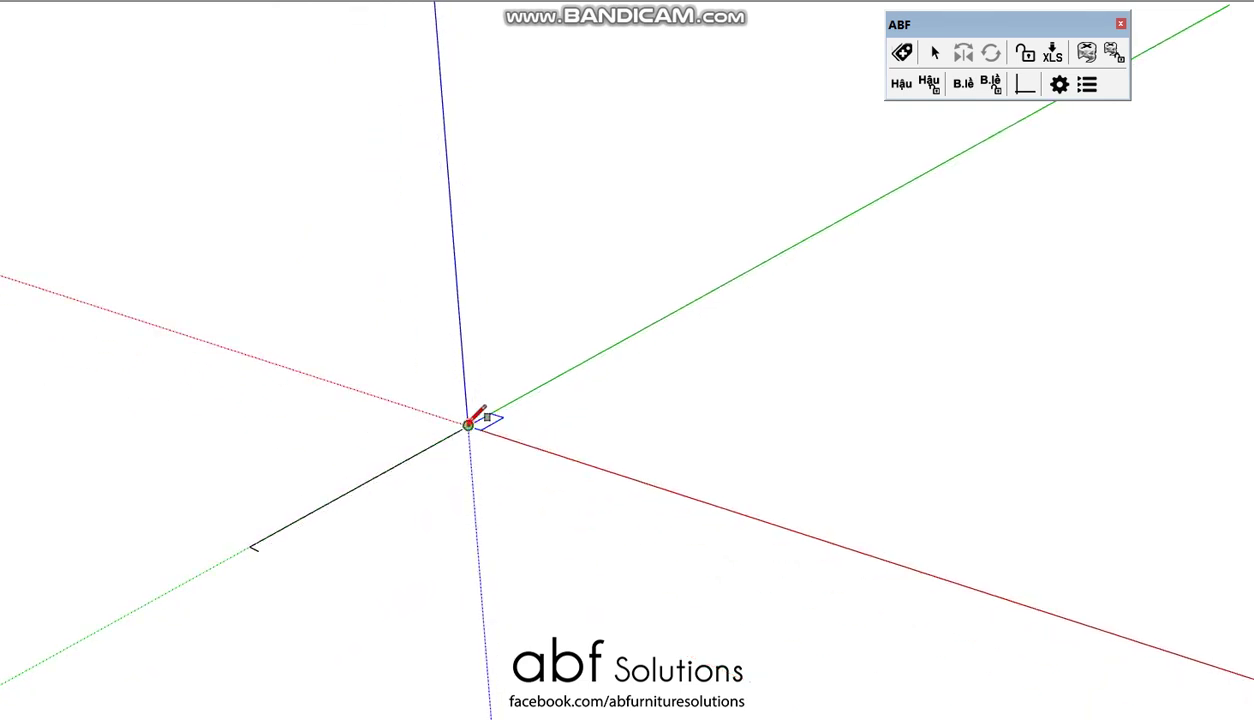
pyautogui.click(470, 427)
pyautogui.click(259, 549)
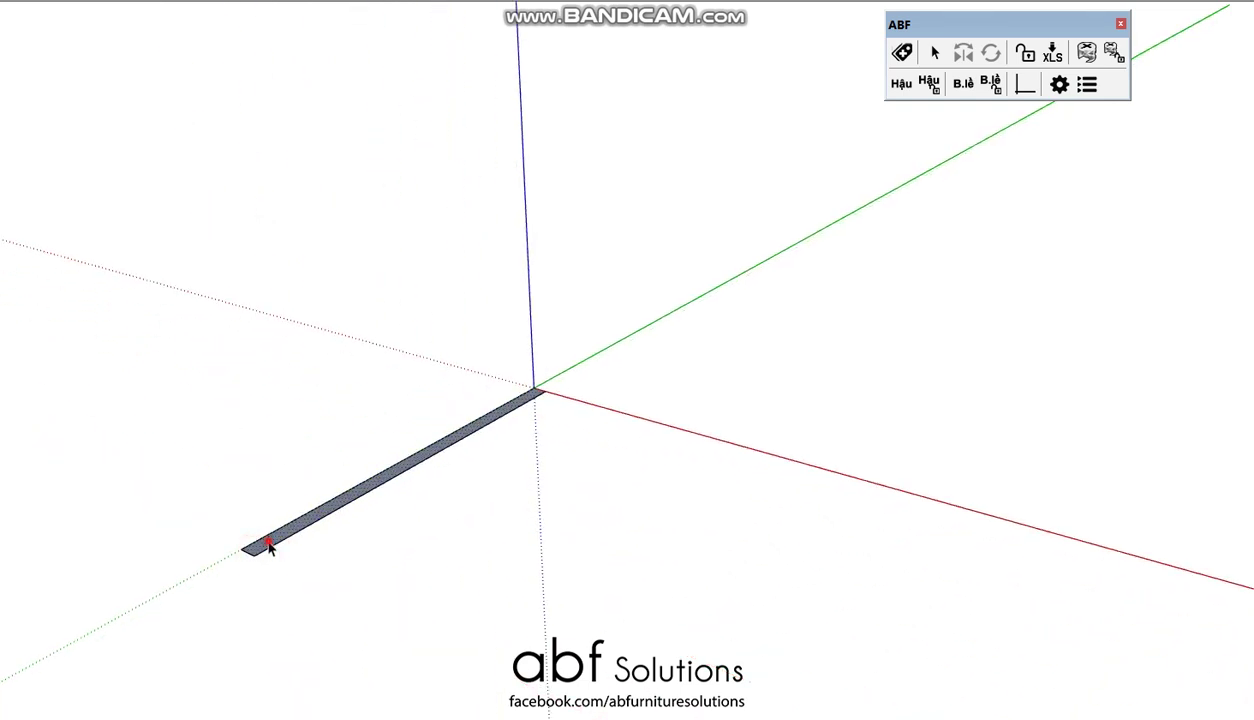
# Rotate the flat board about its corner so it stands upright
pyautogui.click(268, 545)
pyautogui.click(266, 537)
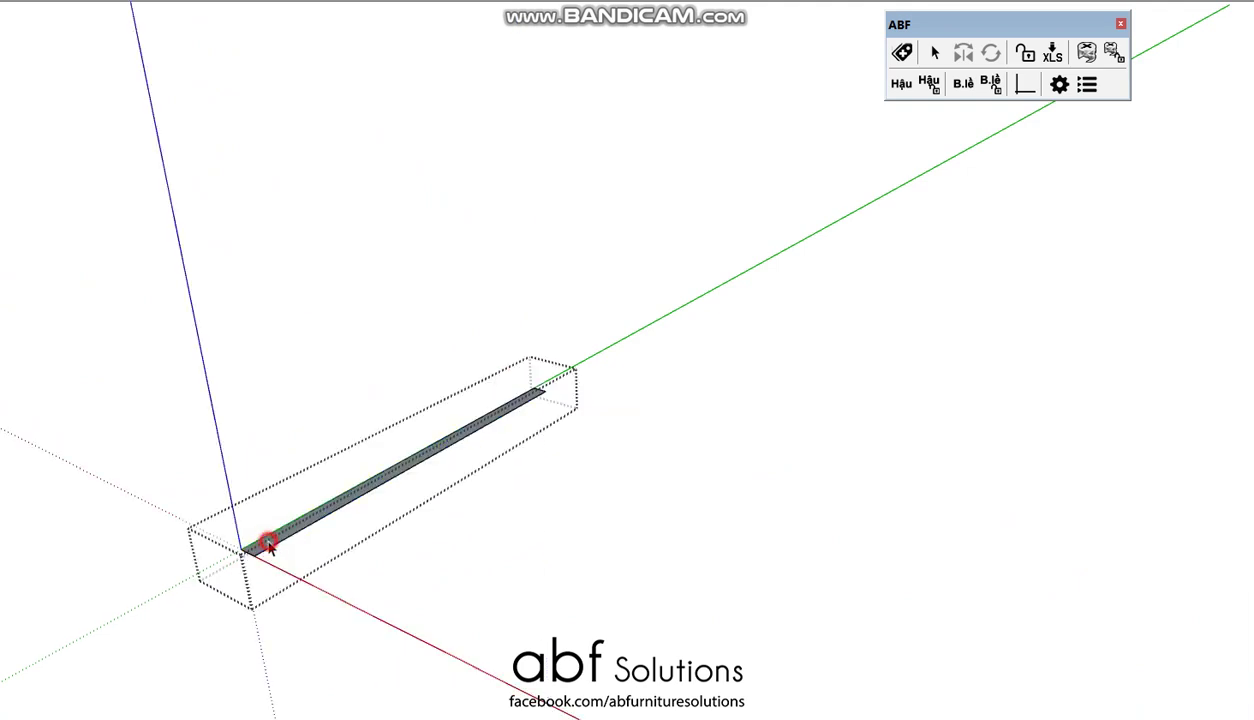
pyautogui.click(280, 343)
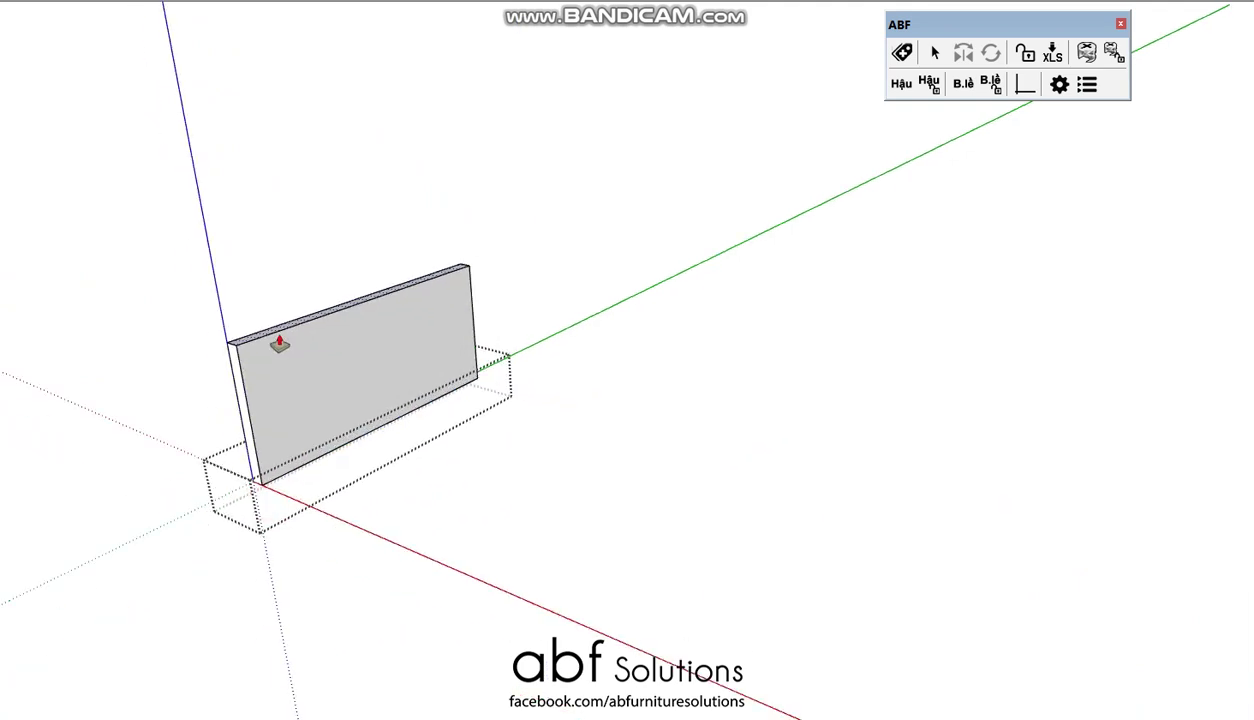
# Push/pull the upright board up to make it much taller
pyautogui.press('Return')
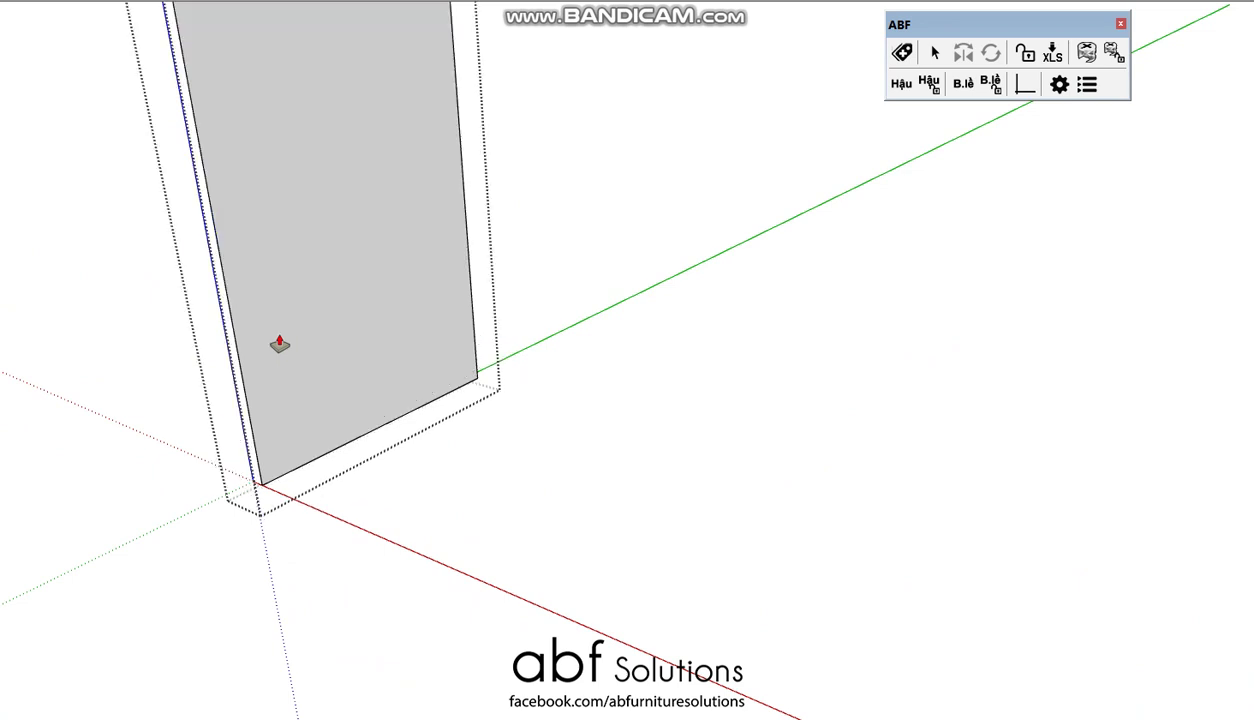
pyautogui.scroll(-5, 414, 616)
pyautogui.scroll(5, 498, 252)
pyautogui.scroll(-3, 491, 285)
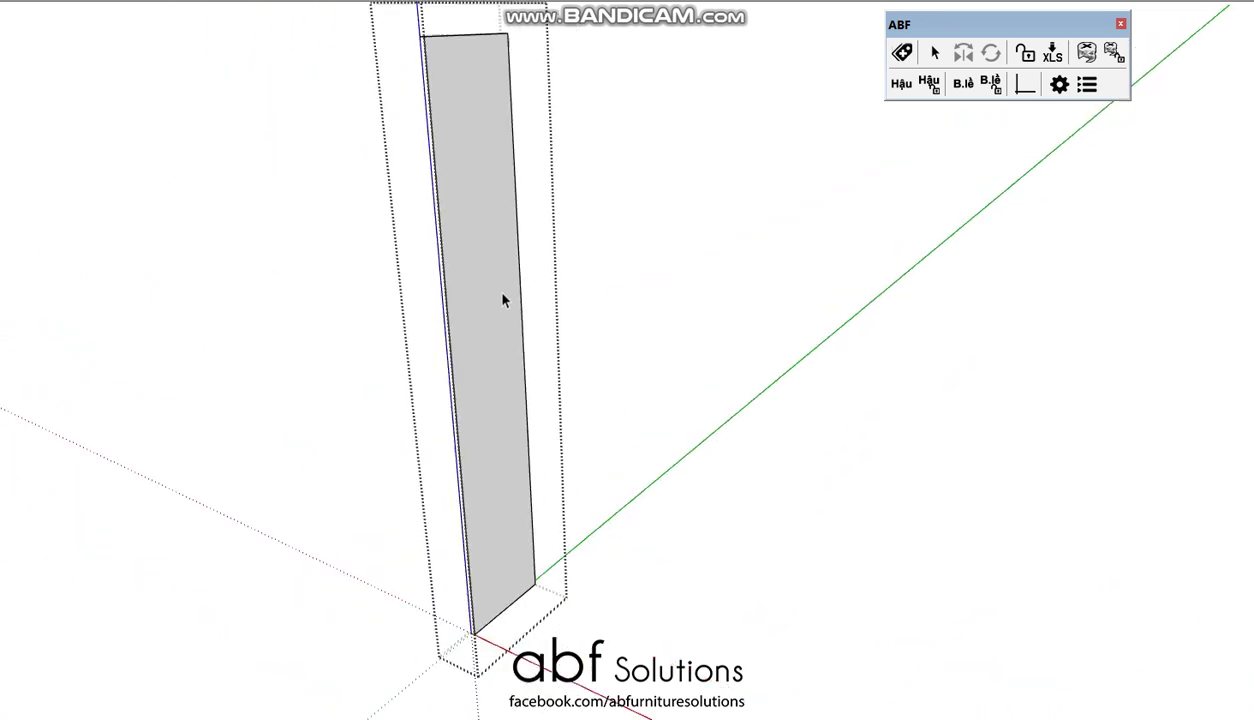
pyautogui.scroll(-2, 470, 350)
pyautogui.scroll(2, 415, 206)
pyautogui.scroll(3, 372, 157)
pyautogui.scroll(1, 365, 220)
# Select the edges of the board's thin top face
pyautogui.click(360, 236)
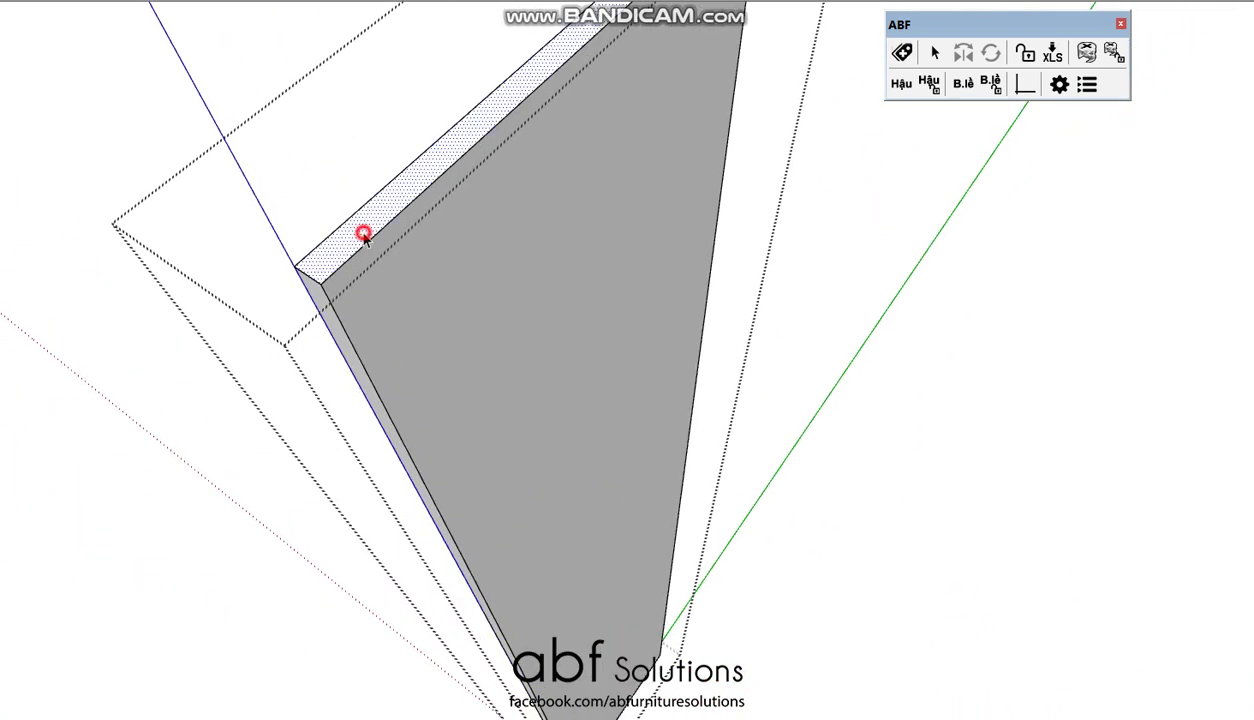
pyautogui.click(352, 239)
pyautogui.click(340, 247)
pyautogui.click(334, 262)
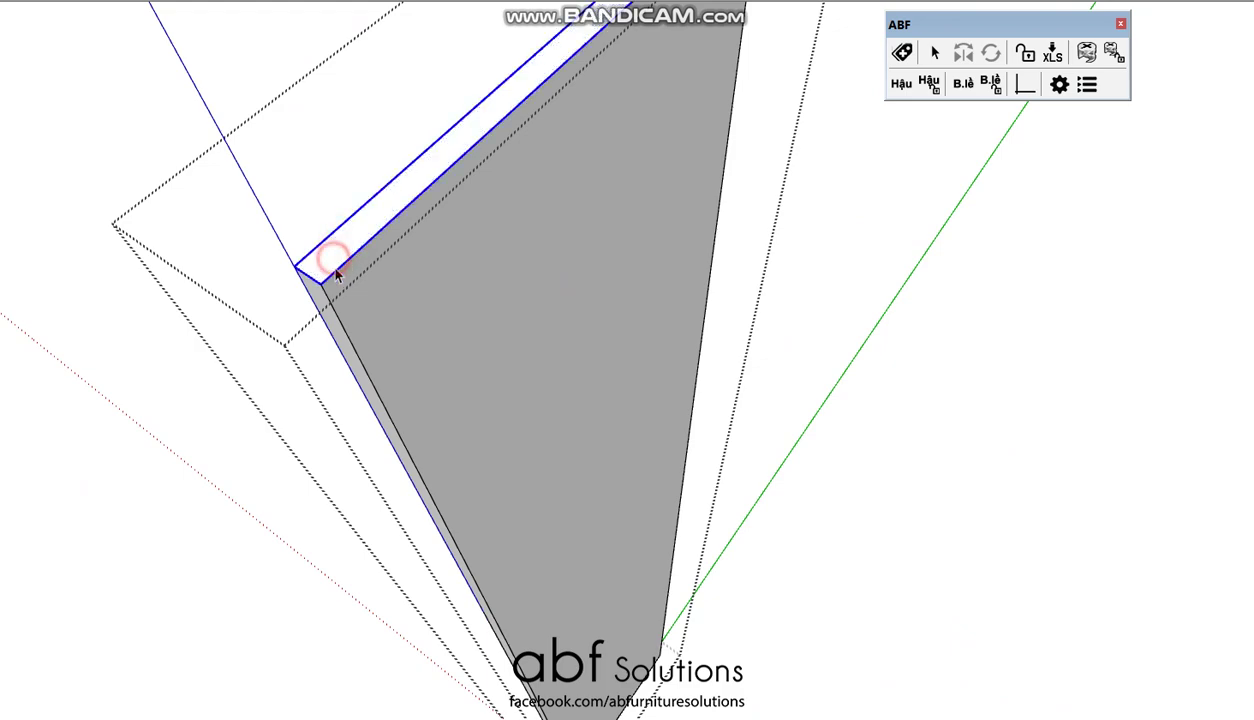
pyautogui.scroll(-2, 331, 318)
pyautogui.scroll(-3, 320, 290)
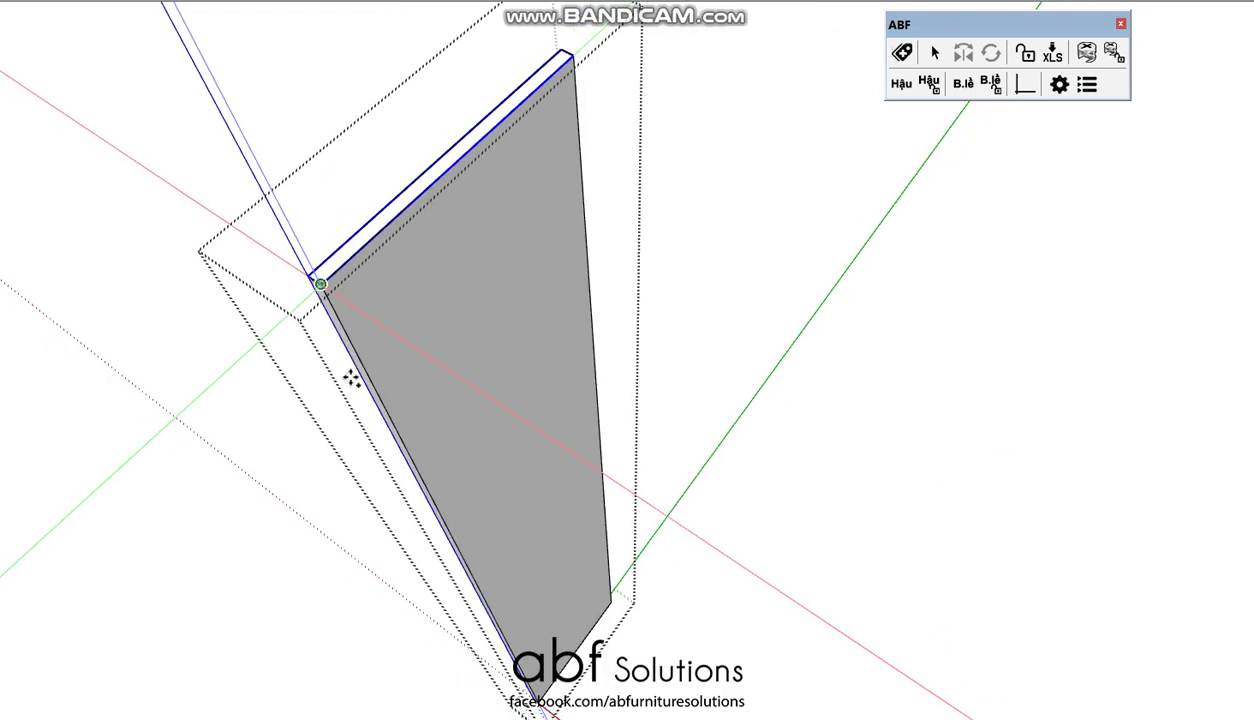
pyautogui.moveTo(352, 372)
pyautogui.mouseDown(button='middle')
pyautogui.moveTo(343, 379)
pyautogui.moveTo(414, 546)
pyautogui.moveTo(439, 392)
pyautogui.moveTo(439, 462)
pyautogui.mouseUp(button='middle')
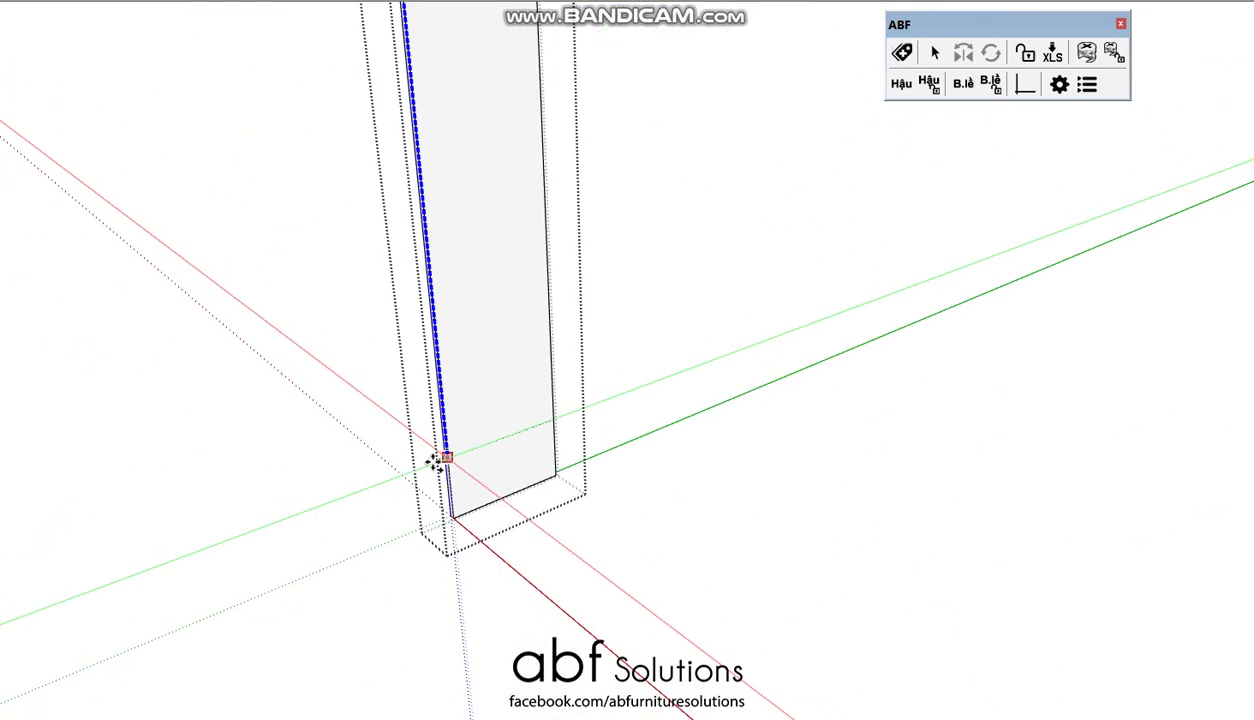
pyautogui.scroll(1, 450, 505)
# Place the model axes at the board's bottom corner
pyautogui.click(449, 505)
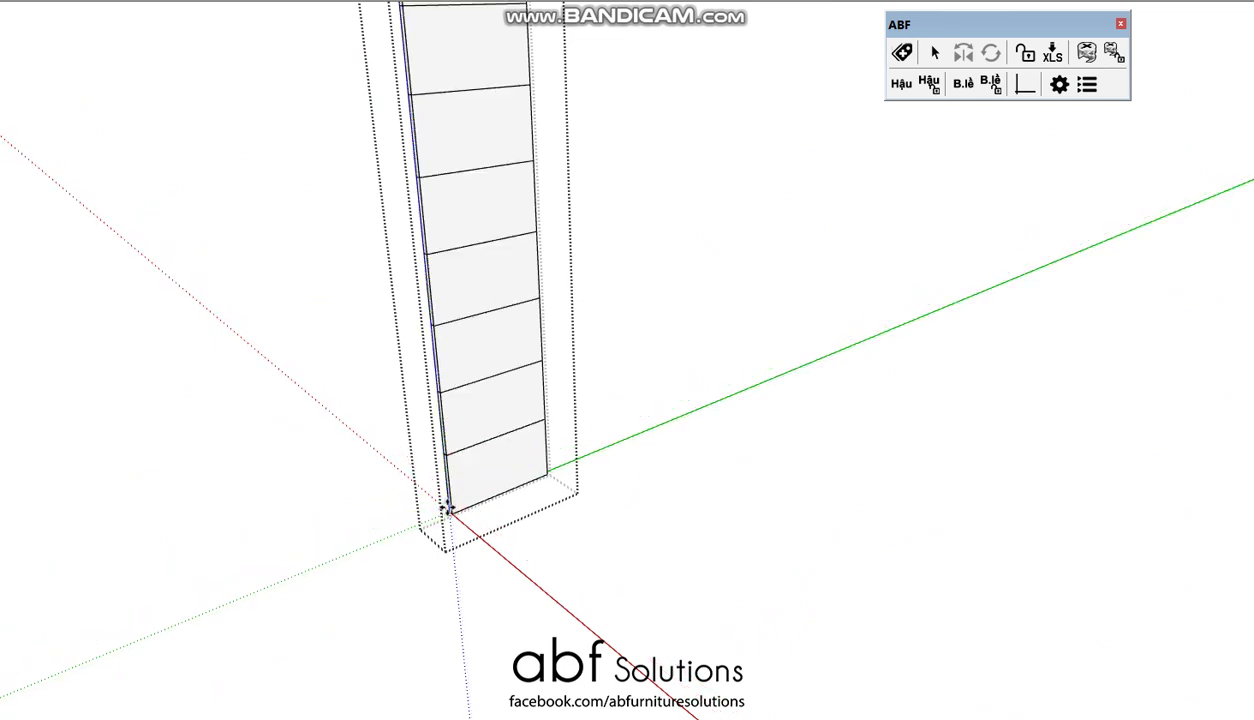
pyautogui.scroll(-3, 450, 480)
pyautogui.moveTo(462, 448); pyautogui.dragTo(470, 392, button='middle')
pyautogui.scroll(1, 473, 360)
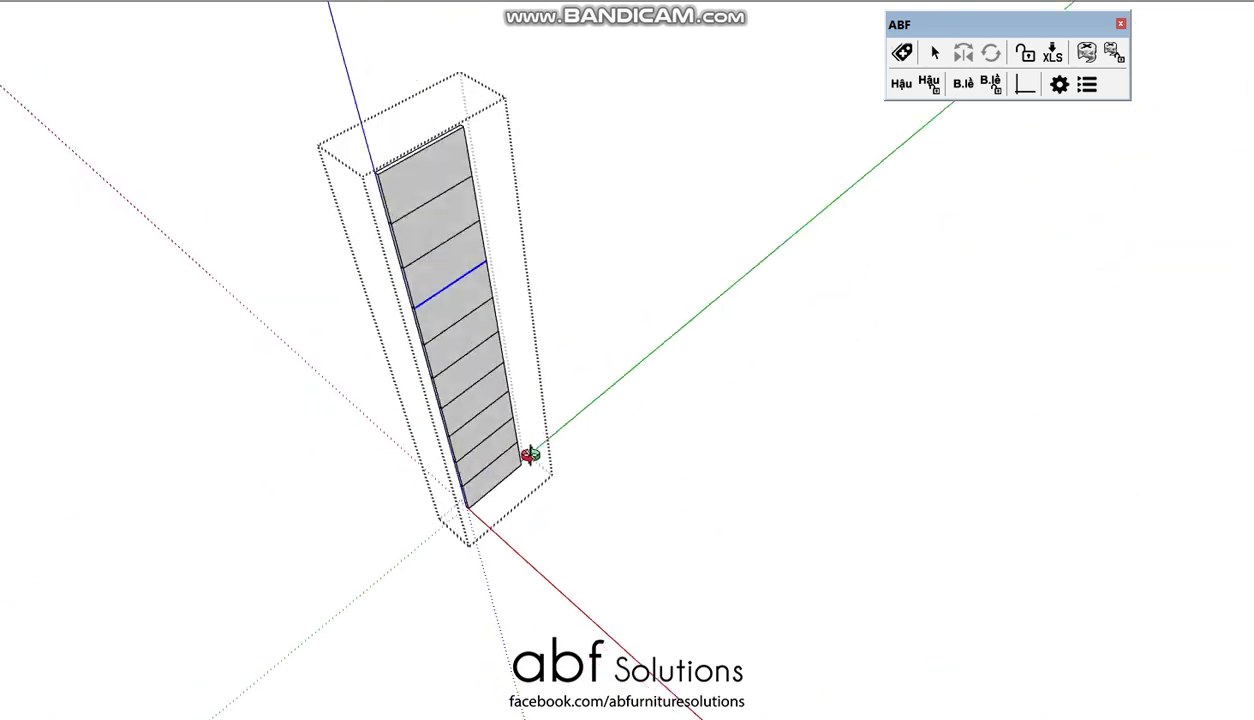
pyautogui.scroll(1, 392, 166)
pyautogui.scroll(3, 356, 164)
# Select the board's top and bottom edges and divide the face into thin horizontal slats
pyautogui.press('space')
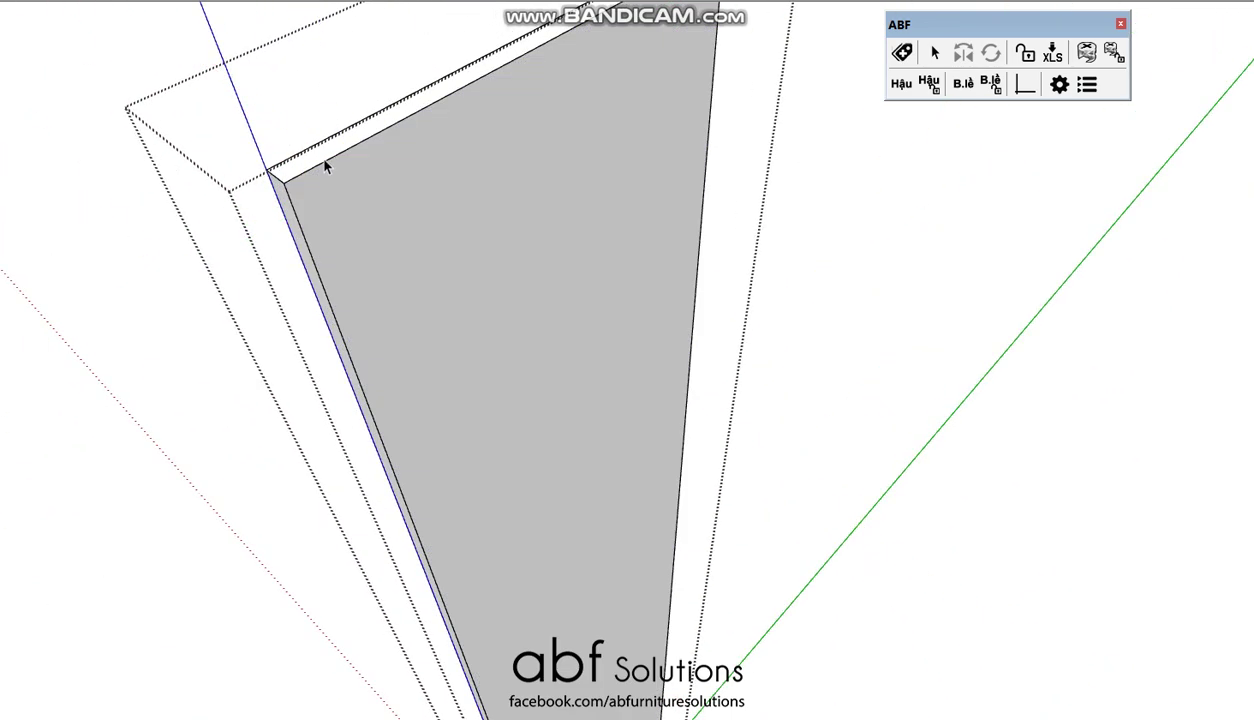
pyautogui.click(321, 162)
pyautogui.click(306, 171)
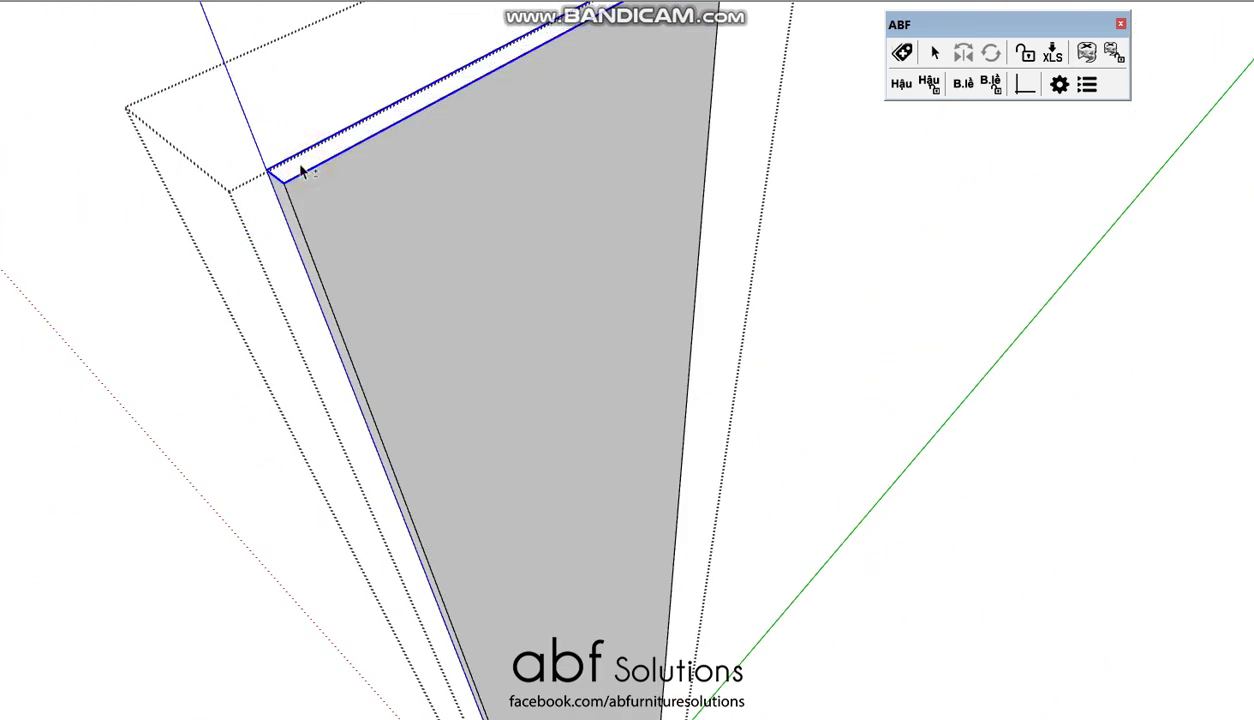
pyautogui.click(287, 196)
pyautogui.scroll(-3, 282, 187)
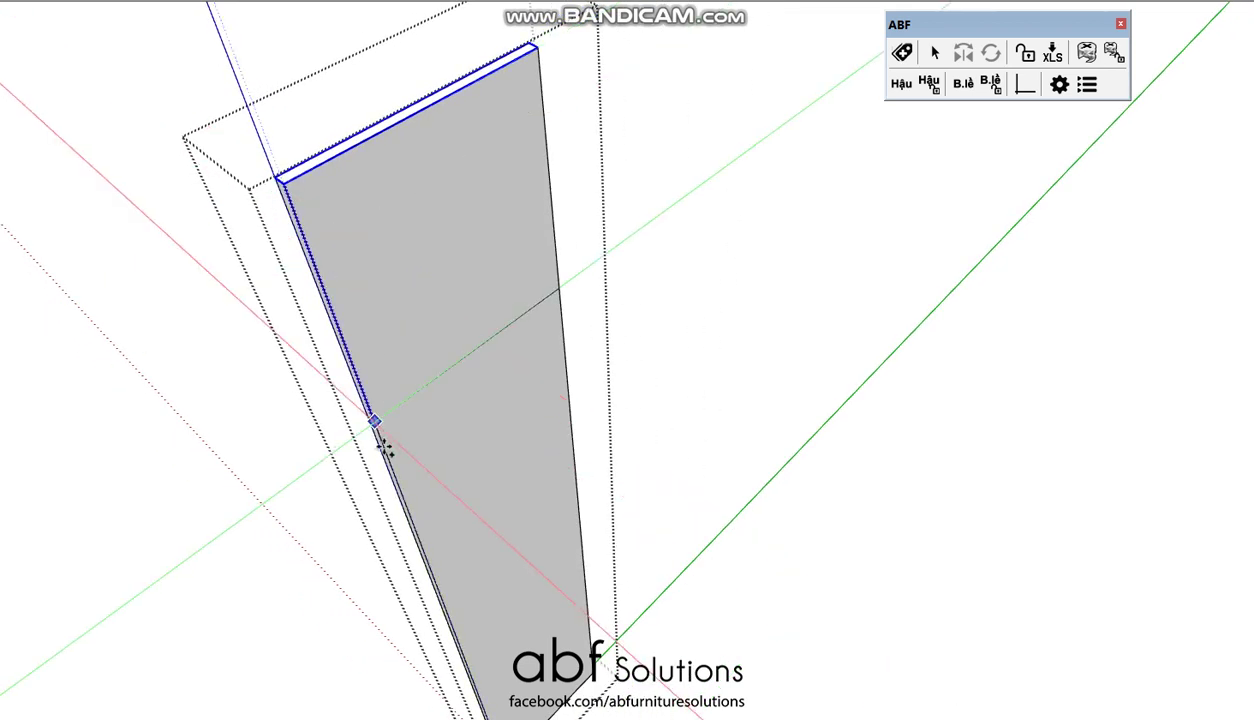
pyautogui.keyDown('shift'); pyautogui.moveTo(378, 440); pyautogui.dragTo(380, 230, button='middle'); pyautogui.keyUp('shift')
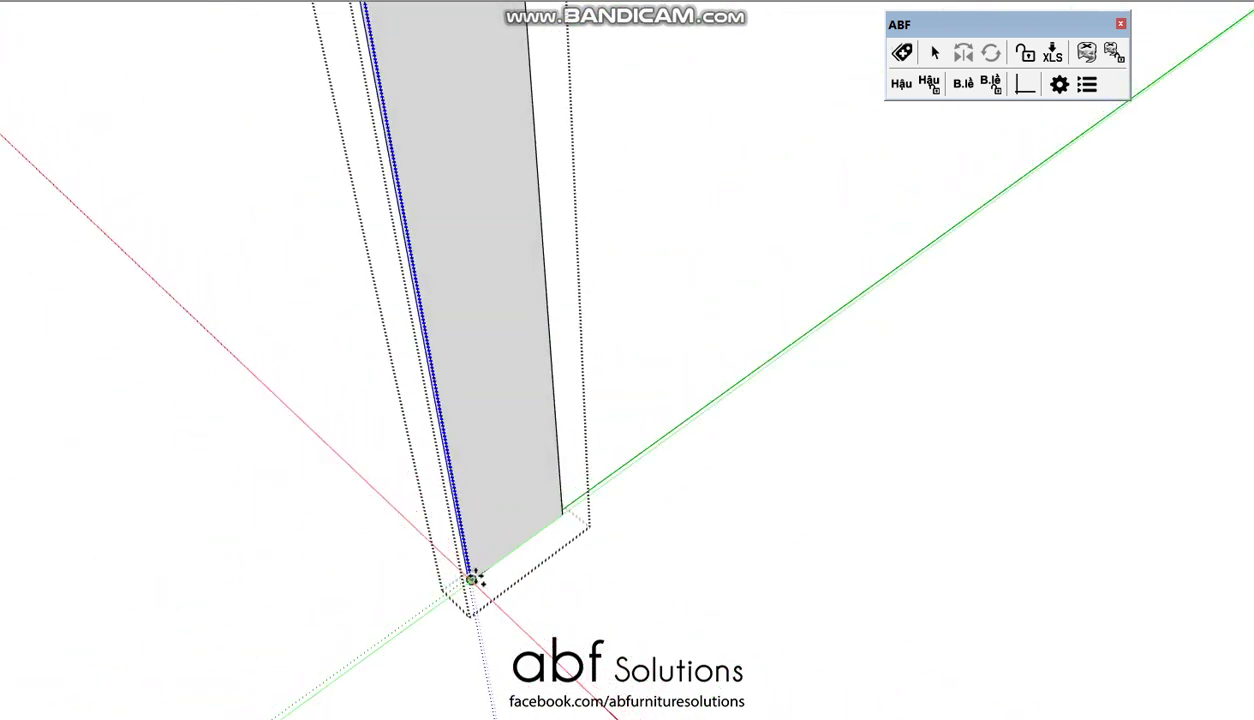
pyautogui.click(475, 575)
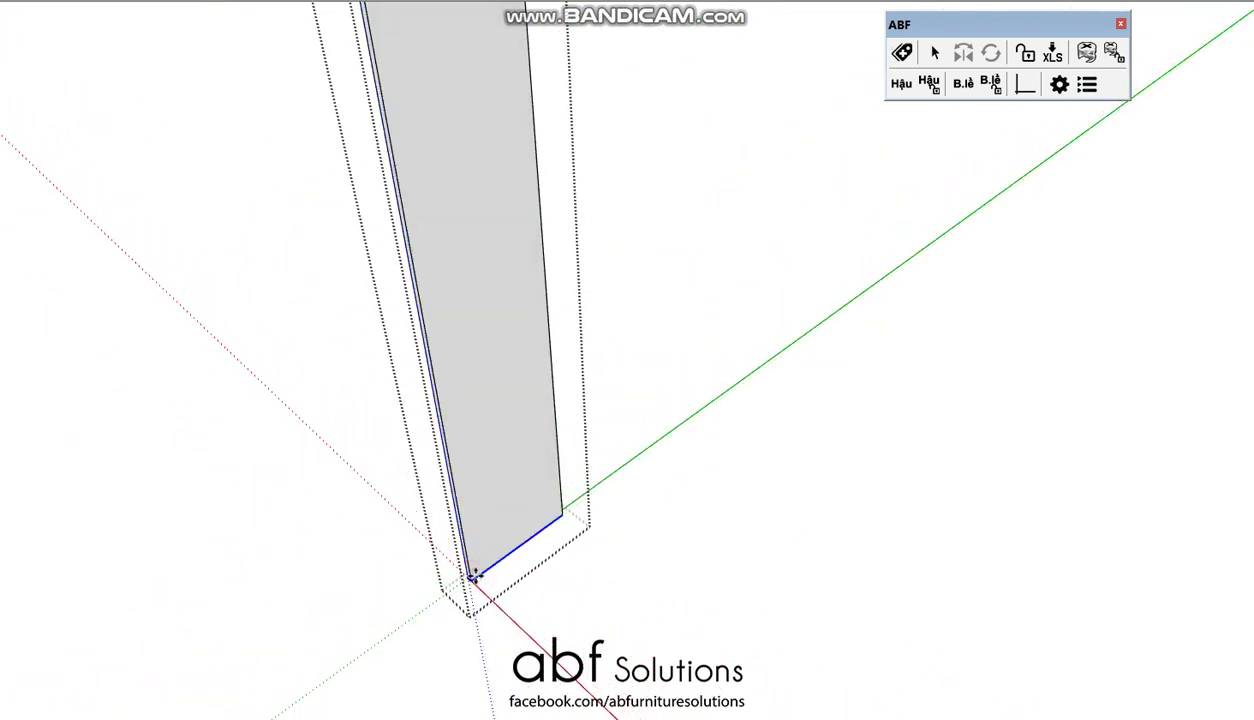
pyautogui.scroll(-3, 470, 574)
pyautogui.moveTo(470, 512)
pyautogui.mouseDown(button='middle')
pyautogui.moveTo(330, 351)
pyautogui.moveTo(505, 447)
pyautogui.moveTo(650, 551)
pyautogui.moveTo(640, 505)
pyautogui.moveTo(447, 234)
pyautogui.mouseUp(button='middle')
pyautogui.click(504, 386)
# Explode the slatted board and select all its slat pieces
pyautogui.rightClick(503, 390)
pyautogui.click(672, 503)
pyautogui.click(647, 507)
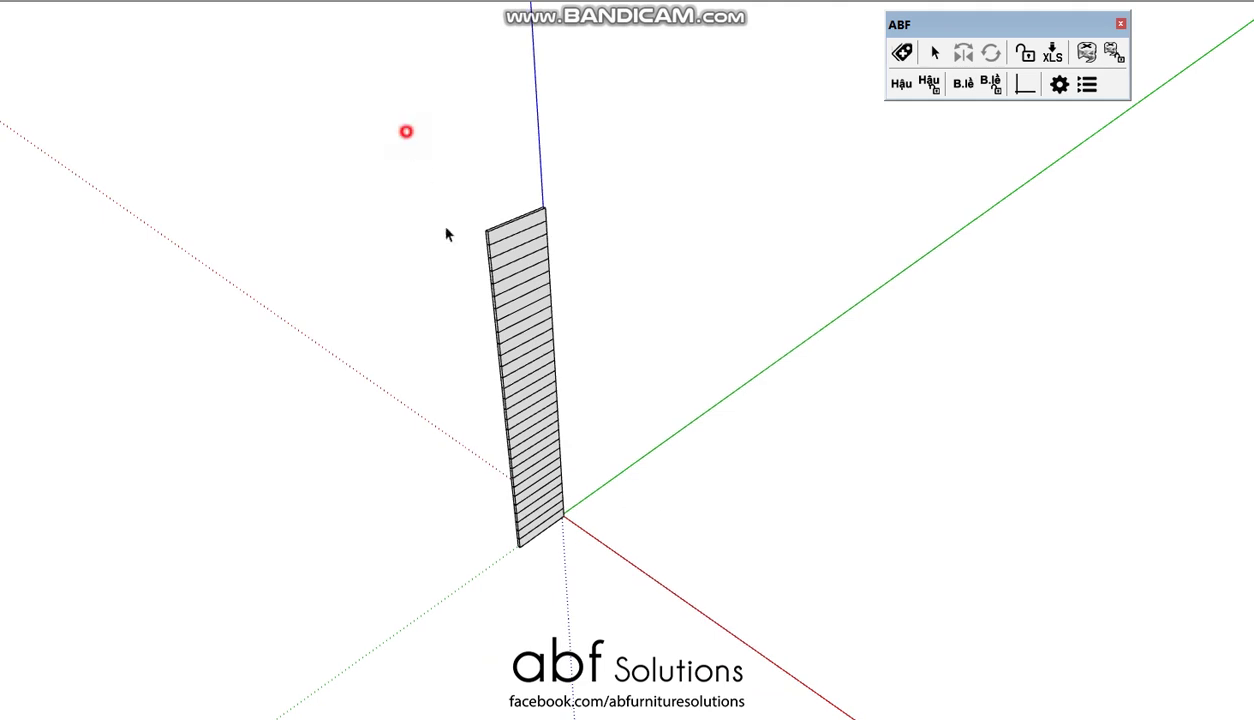
pyautogui.moveTo(447, 234); pyautogui.dragTo(649, 633)
pyautogui.moveTo(649, 633); pyautogui.dragTo(568, 585, button='middle')
pyautogui.scroll(2, 518, 540)
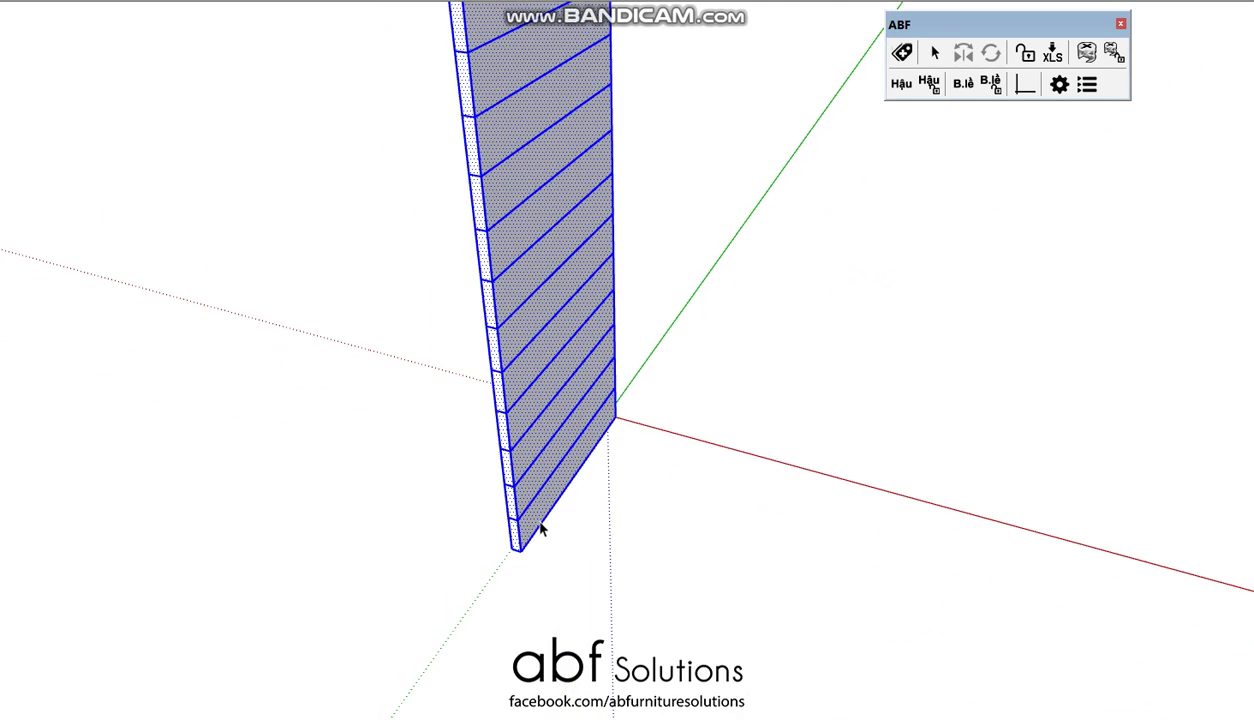
pyautogui.scroll(2, 540, 530)
# Copy the board 600 along the red axis and array it x20
pyautogui.click(499, 562)
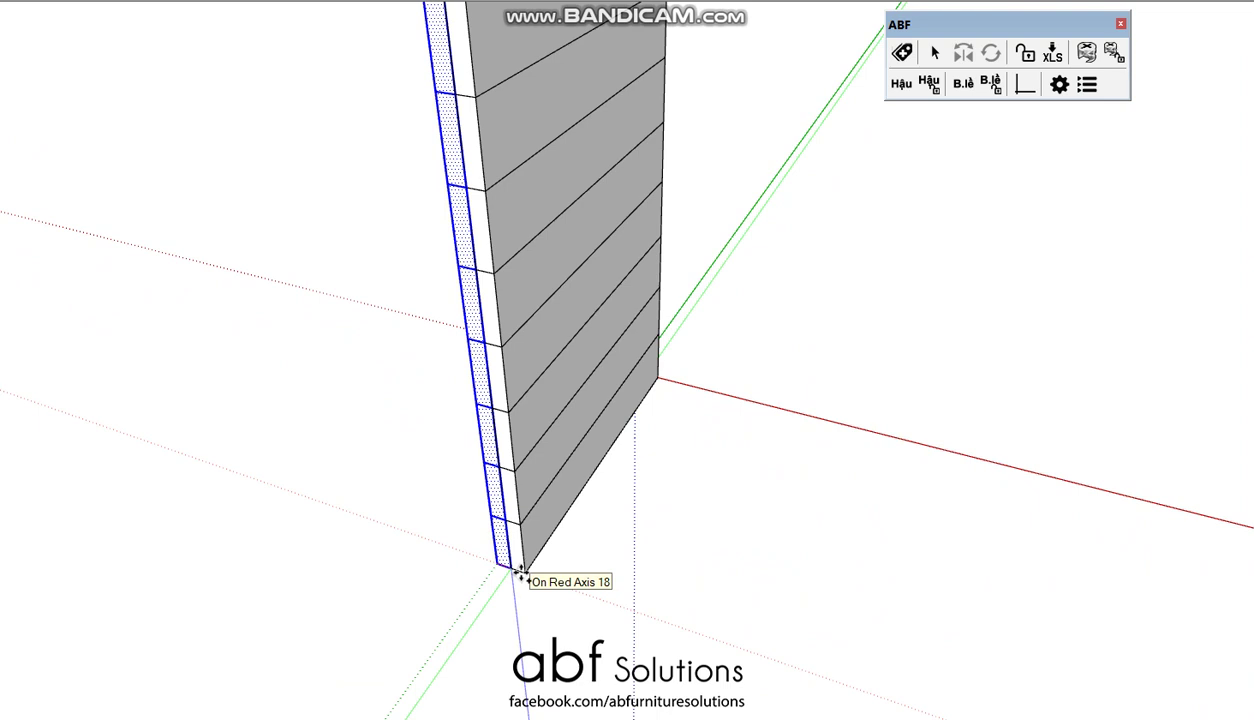
pyautogui.write('600')
pyautogui.press('Return')
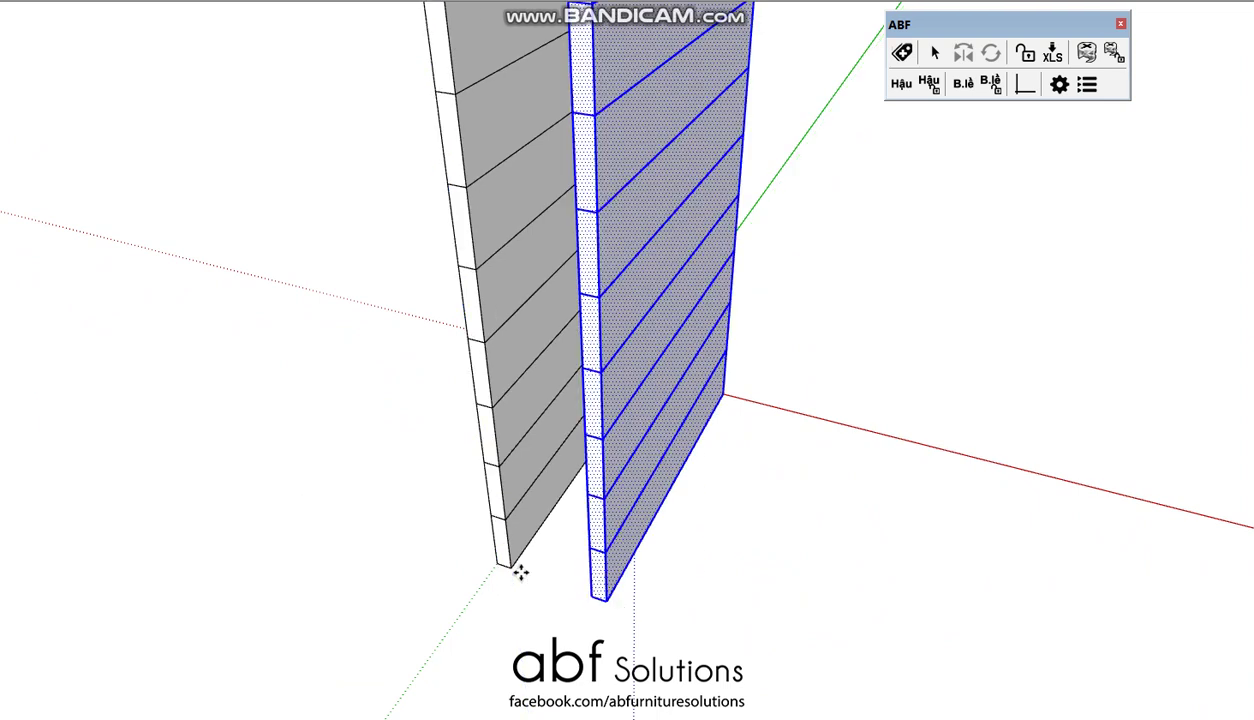
pyautogui.write('x20')
pyautogui.press('Return')
pyautogui.scroll(-3, 736, 565)
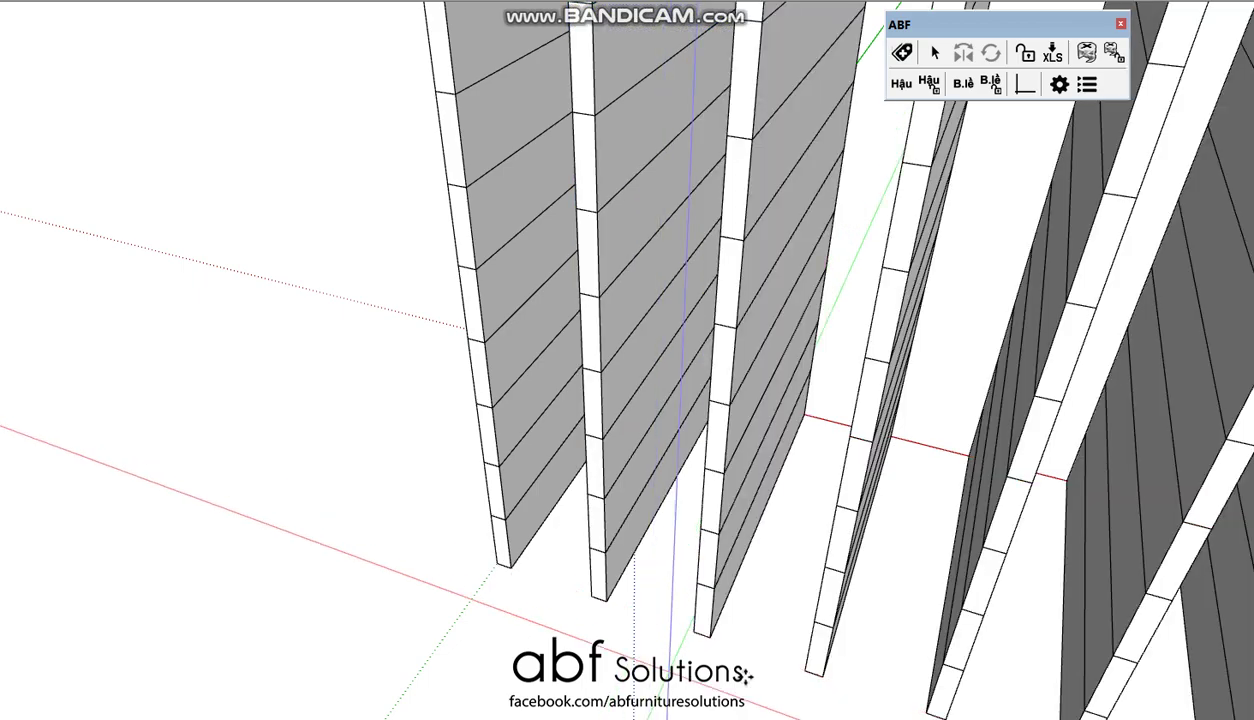
pyautogui.scroll(-2, 733, 574)
pyautogui.scroll(-2, 722, 540)
pyautogui.scroll(-2, 720, 540)
# Select every board in the row and make them one wall group
pyautogui.scroll(-3, 720, 540)
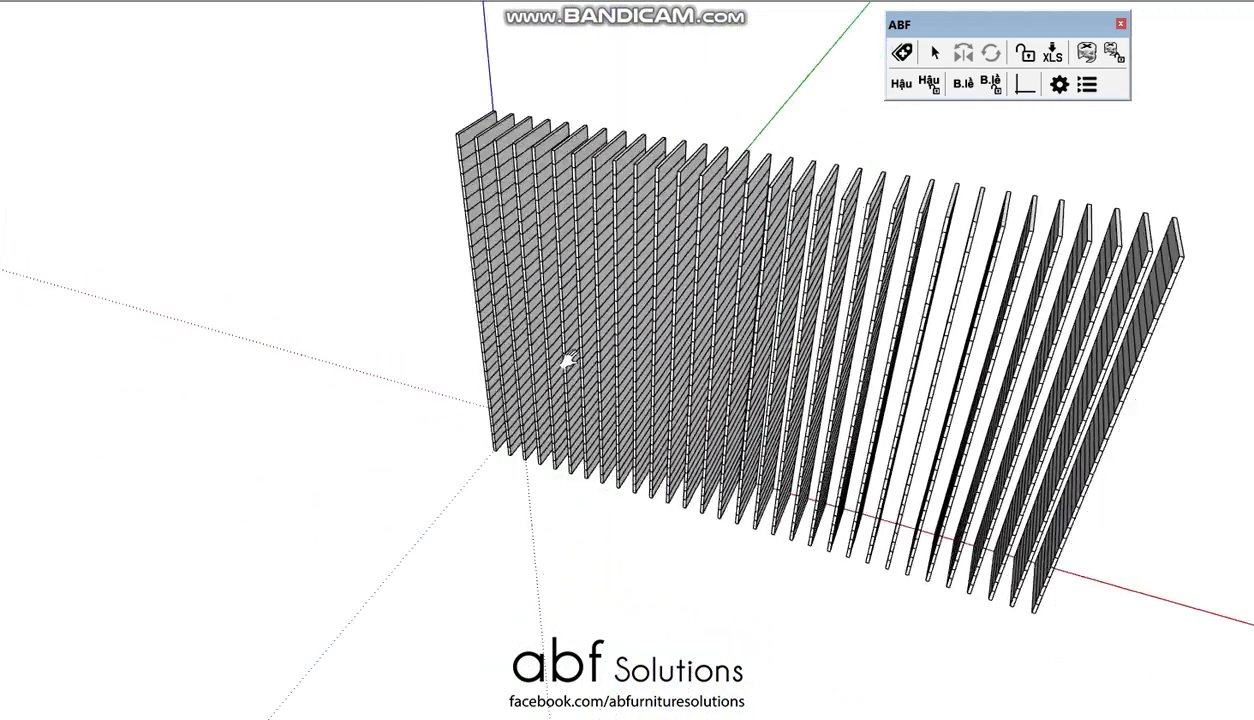
pyautogui.moveTo(563, 358)
pyautogui.mouseDown(button='middle')
pyautogui.moveTo(750, 414)
pyautogui.moveTo(546, 330)
pyautogui.mouseUp(button='middle')
pyautogui.moveTo(422, 124); pyautogui.dragTo(962, 626)
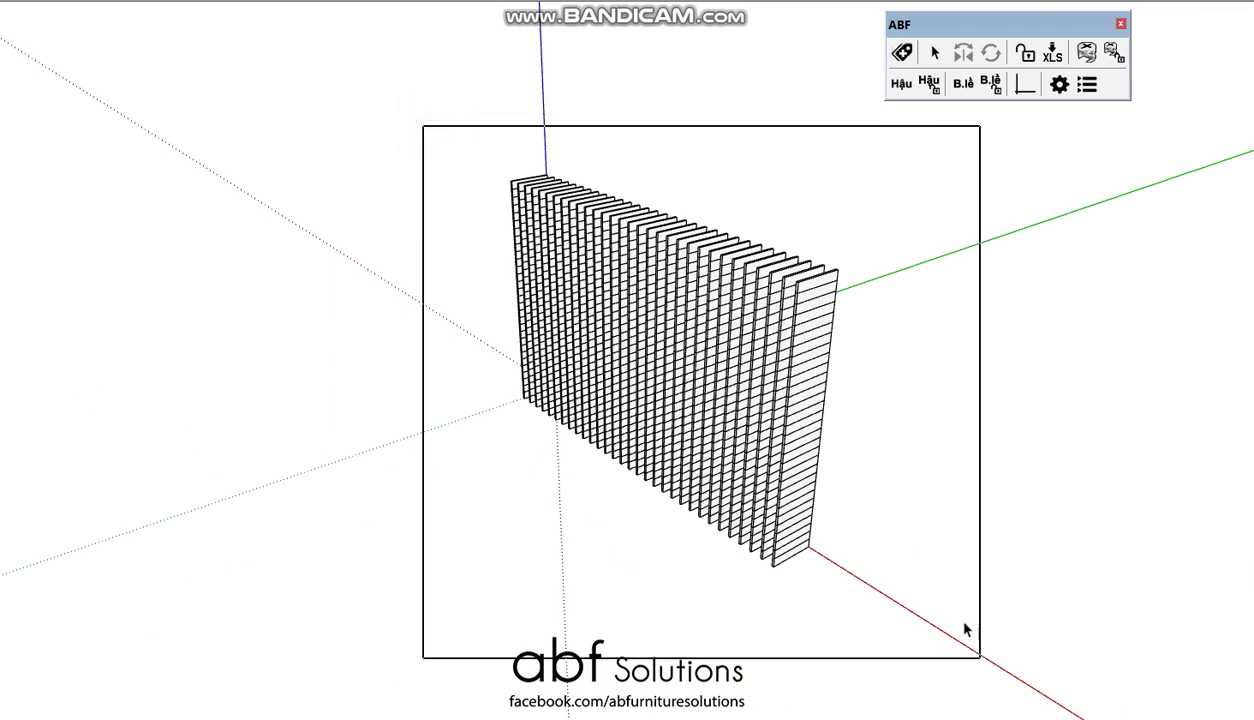
pyautogui.rightClick(789, 348)
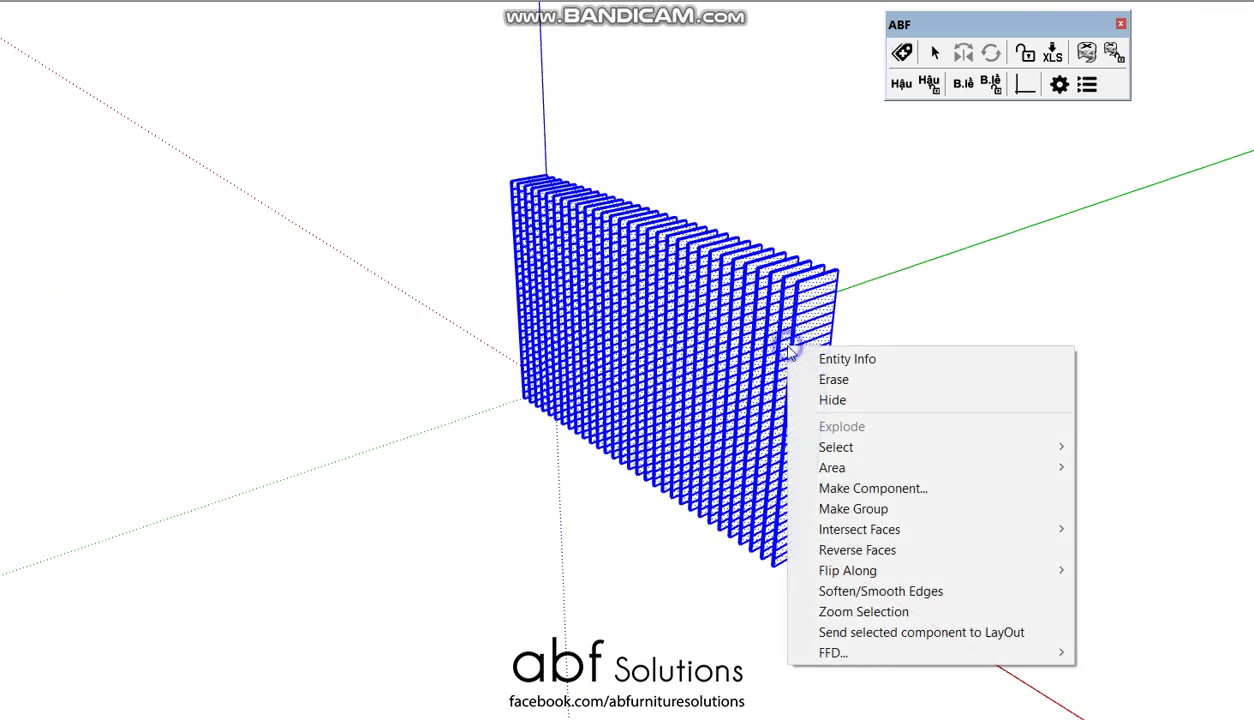
pyautogui.click(870, 509)
# Open the NxN FFD Dimensions dialog for the wall group
pyautogui.rightClick(713, 350)
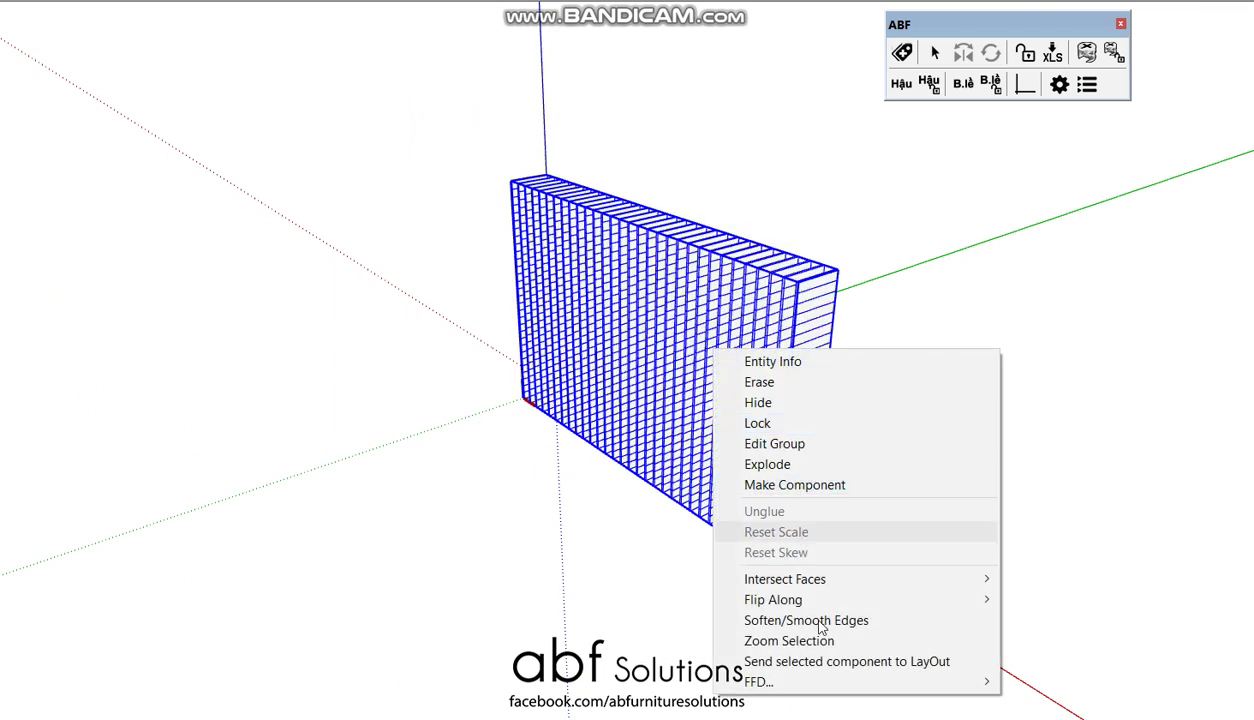
pyautogui.moveTo(758, 681)
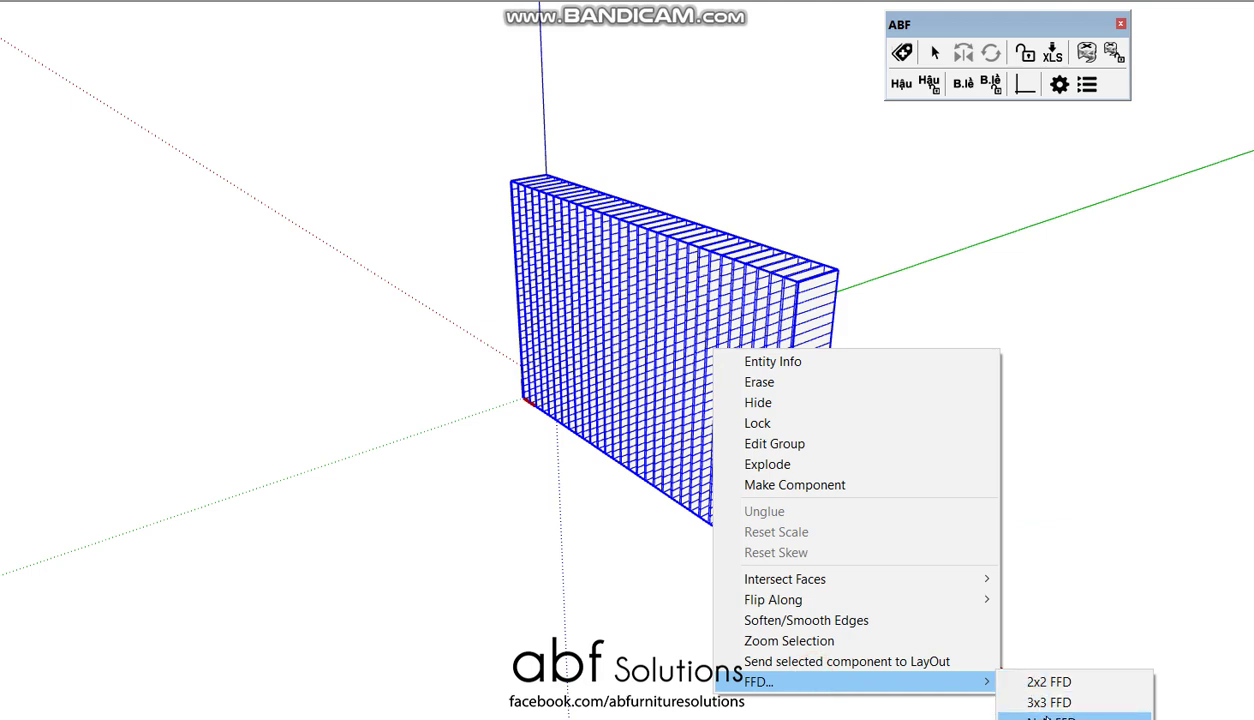
pyautogui.click(635, 249)
pyautogui.rightClick(553, 206)
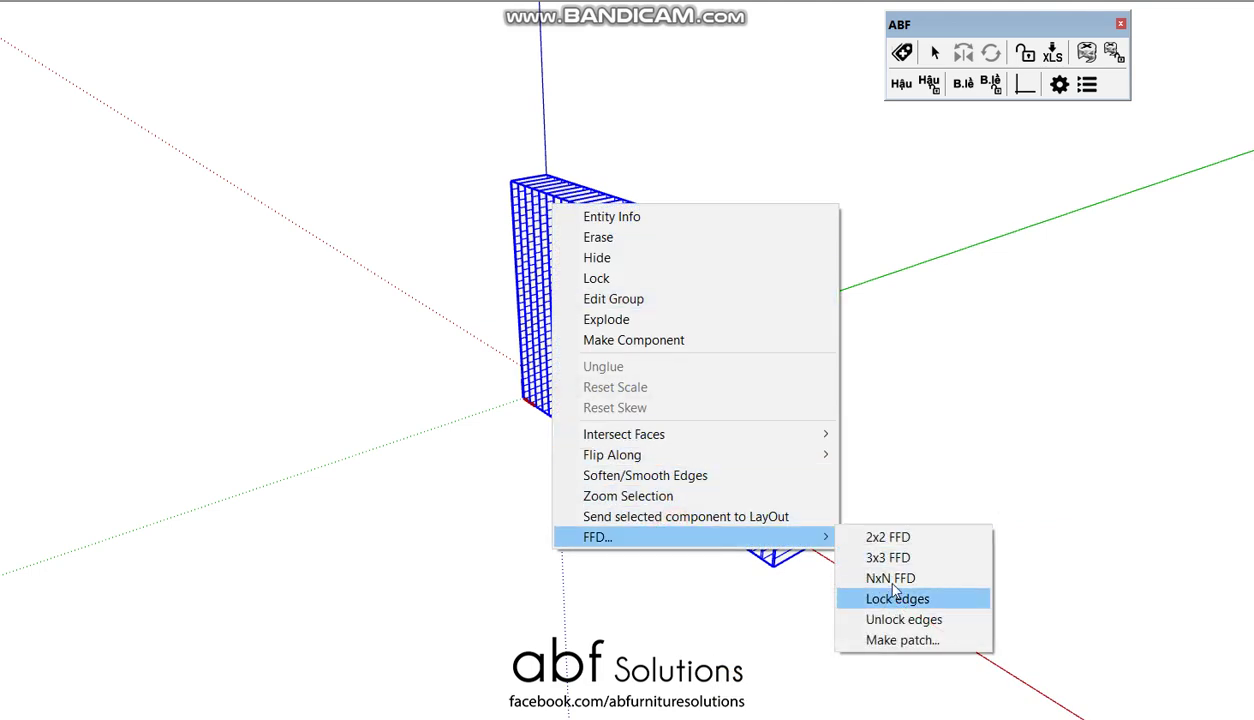
pyautogui.click(890, 578)
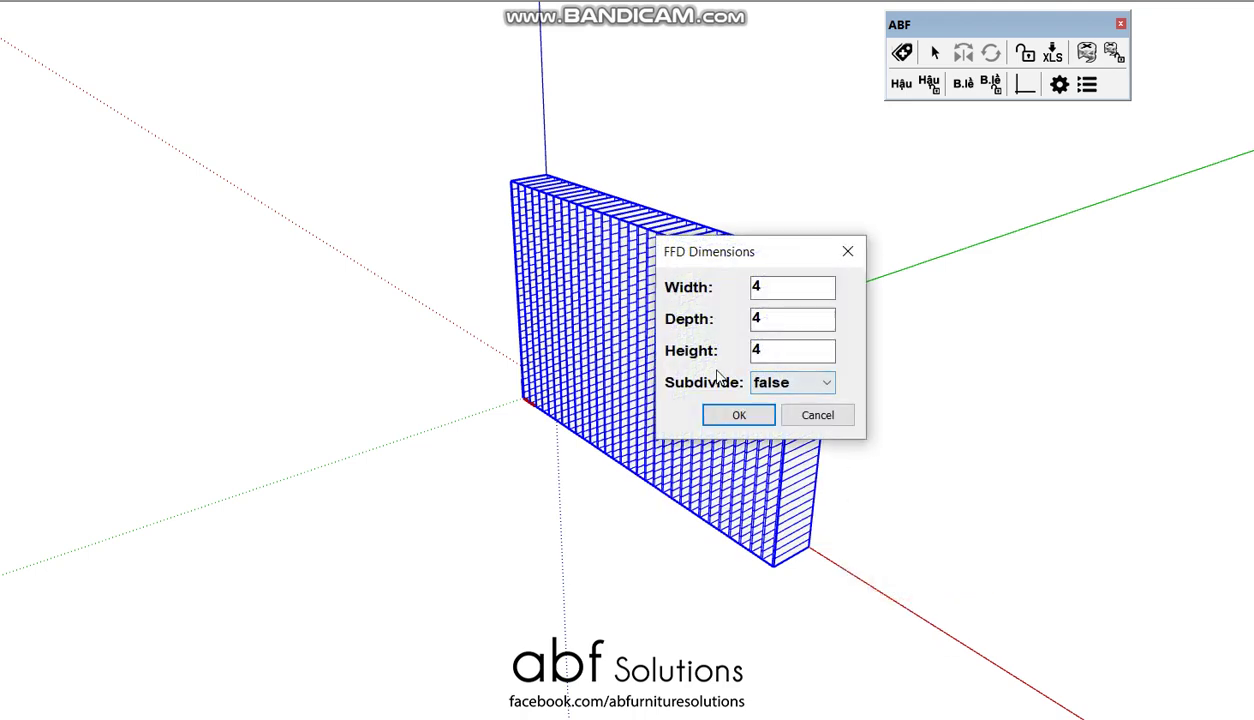
# Confirm the 4×4×4 FFD grid and hide the panels to see the control points
pyautogui.press('Return')
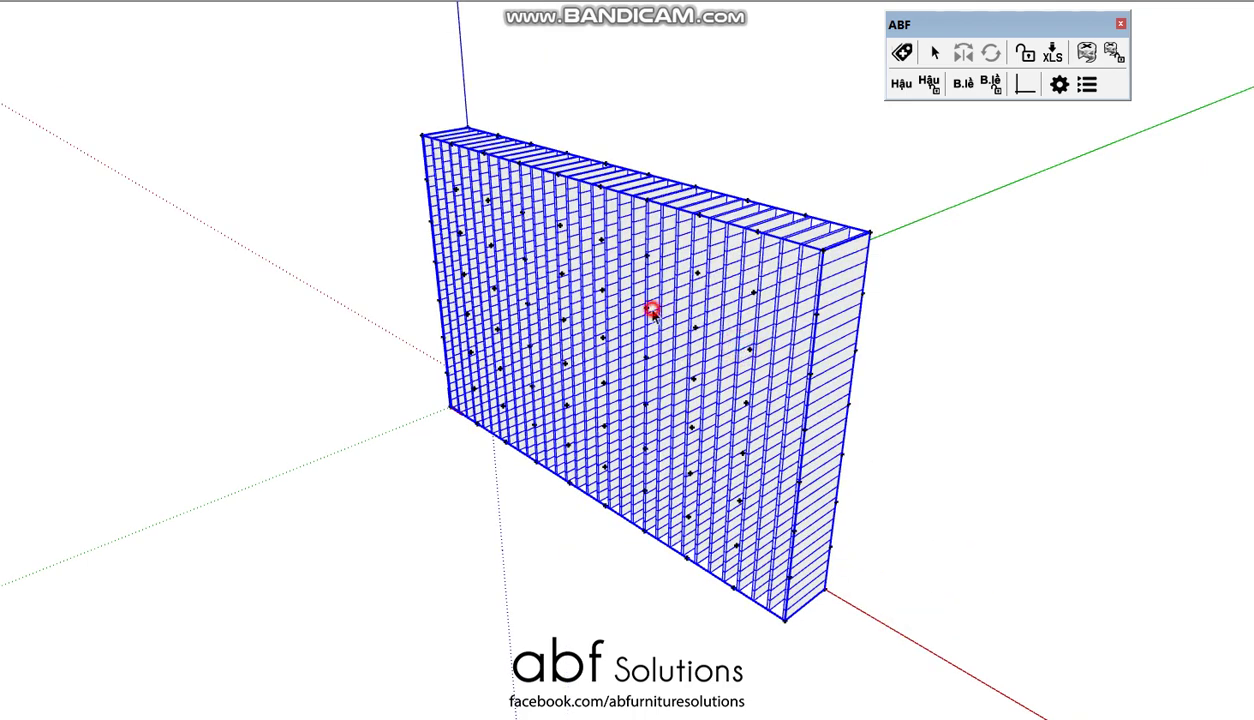
pyautogui.click(651, 312)
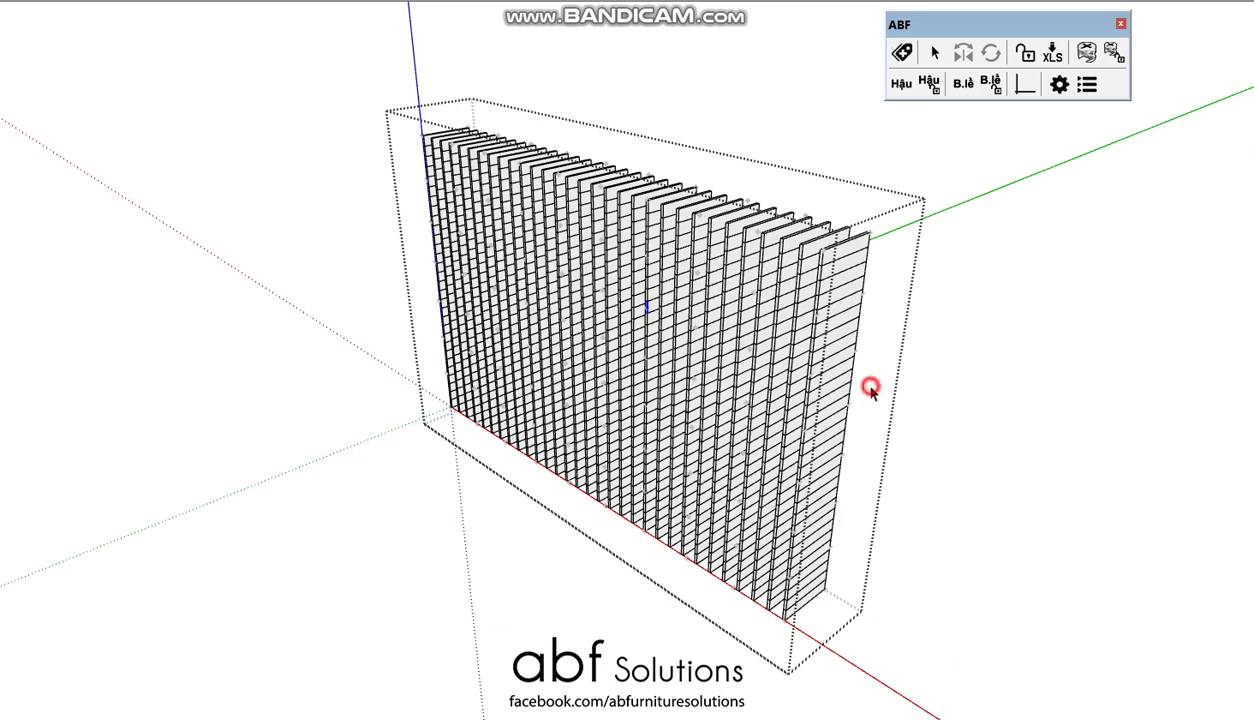
pyautogui.click(915, 448)
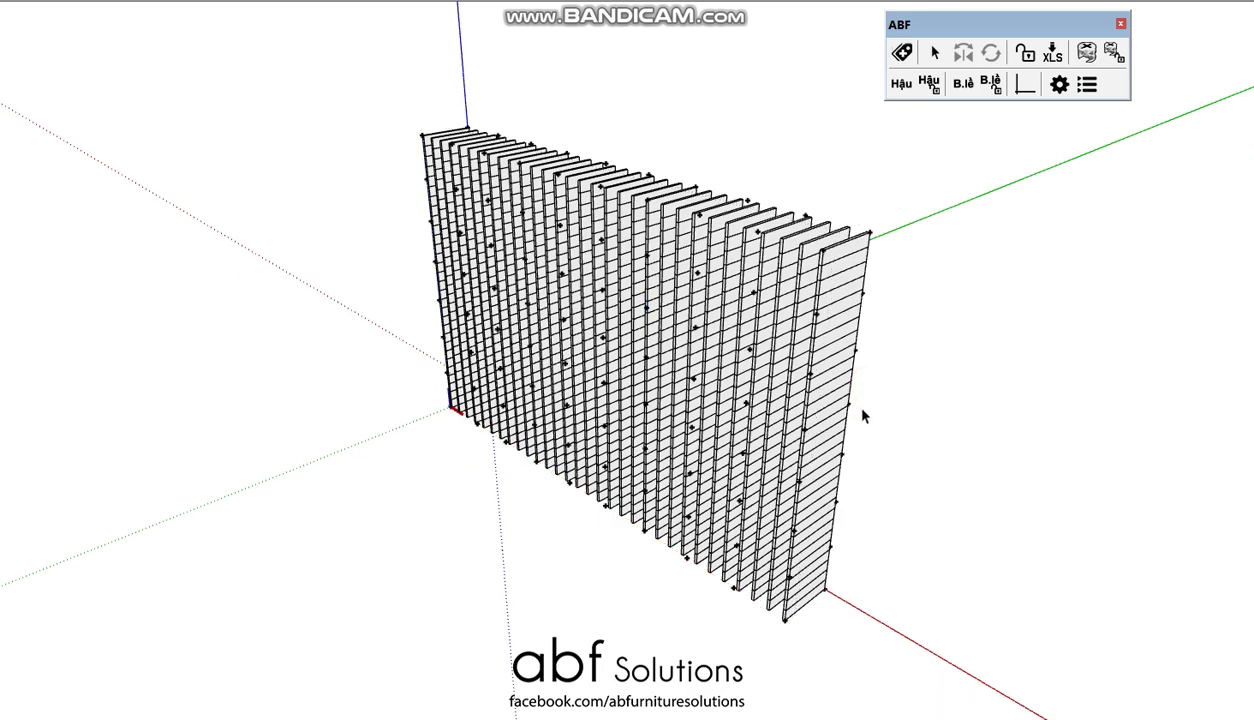
pyautogui.scroll(3, 861, 256)
pyautogui.click(847, 263)
pyautogui.press('Delete')
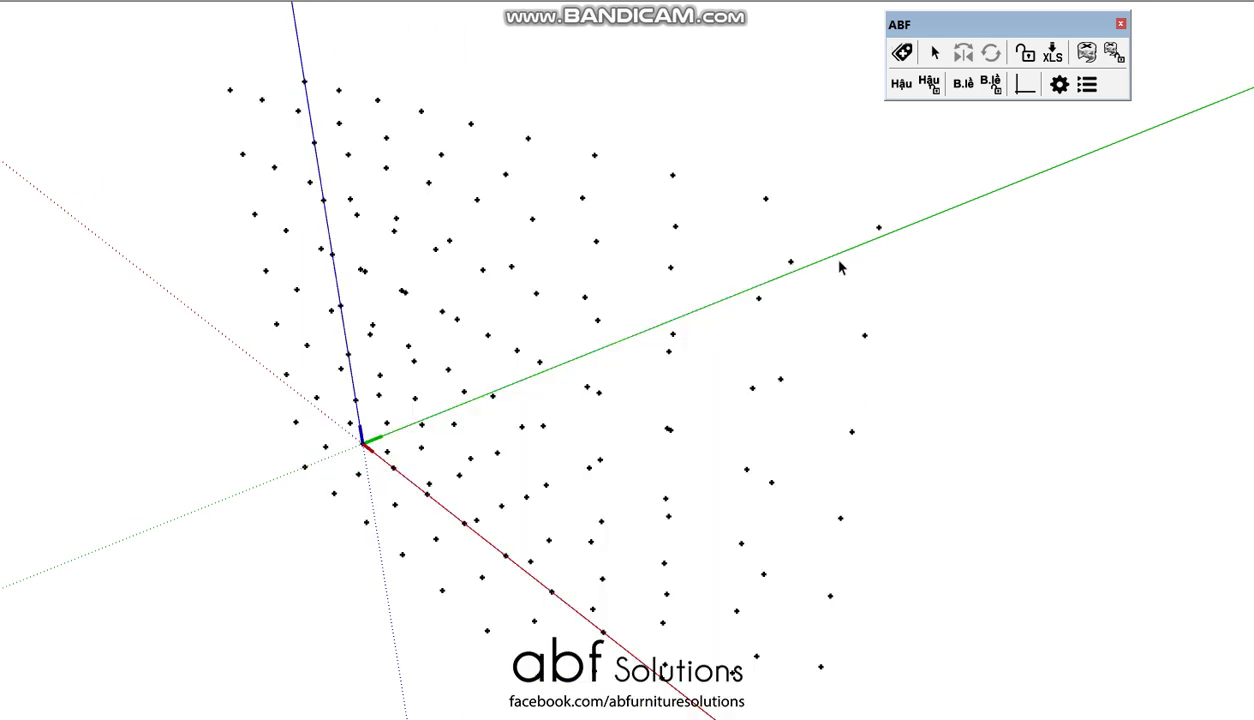
# Select the wall group and orbit around it to inspect the control points
pyautogui.click(877, 229)
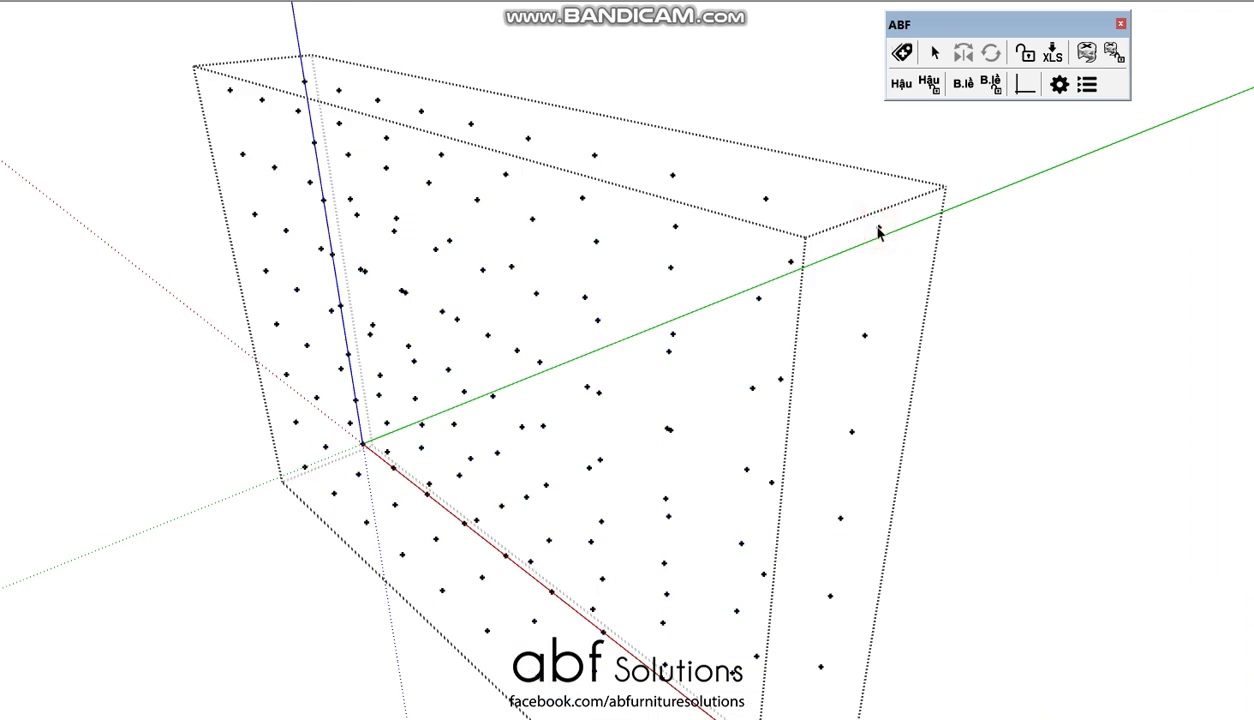
pyautogui.click(1040, 240)
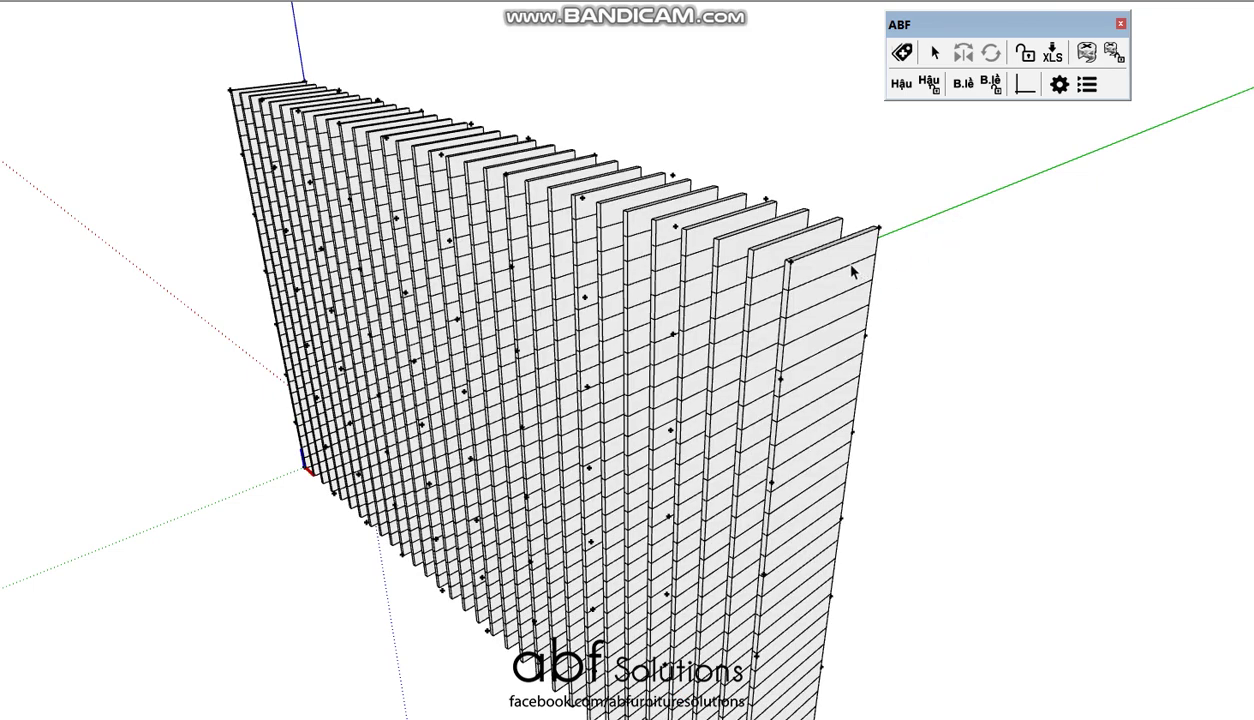
pyautogui.click(878, 229)
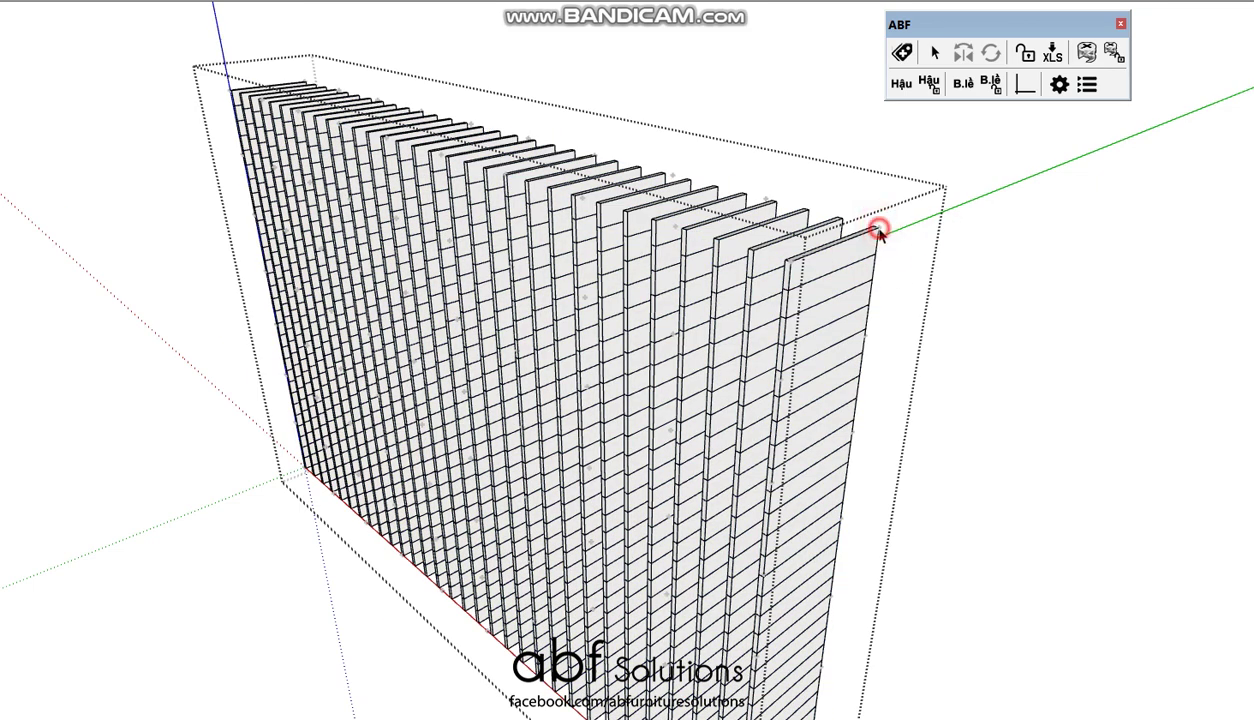
pyautogui.scroll(-3, 1008, 302)
pyautogui.moveTo(1050, 300); pyautogui.dragTo(555, 340, button='middle')
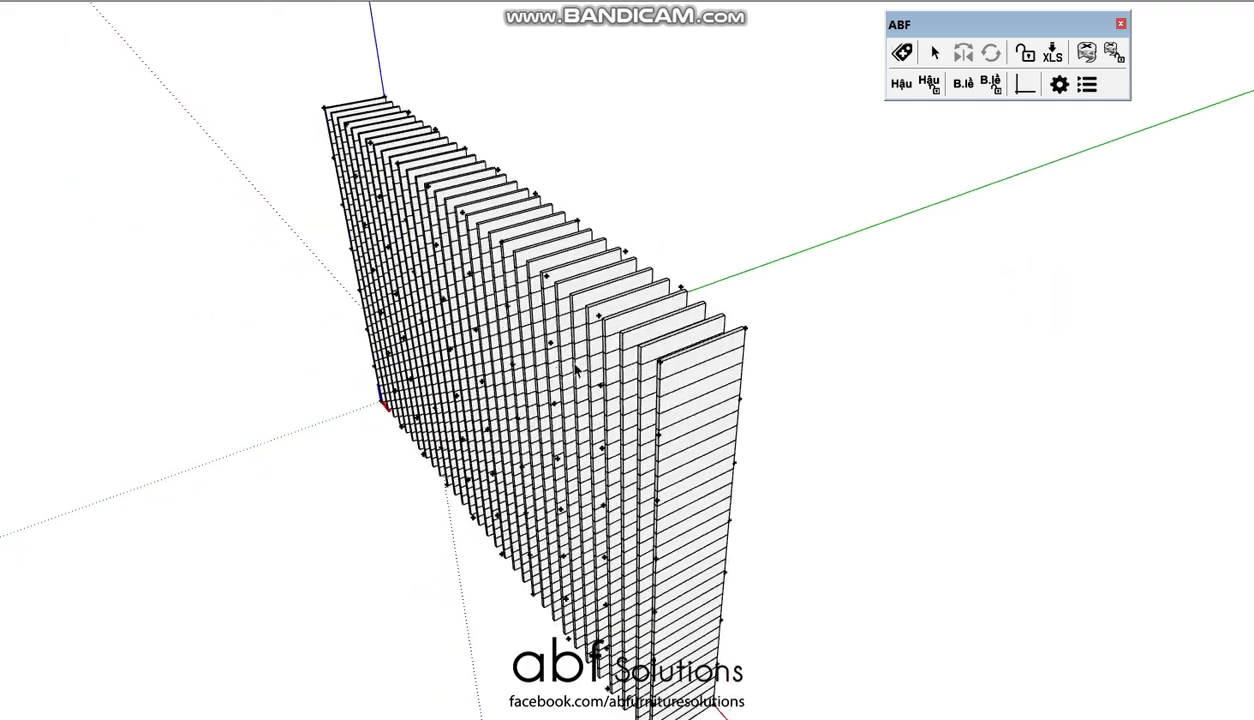
pyautogui.click(552, 338)
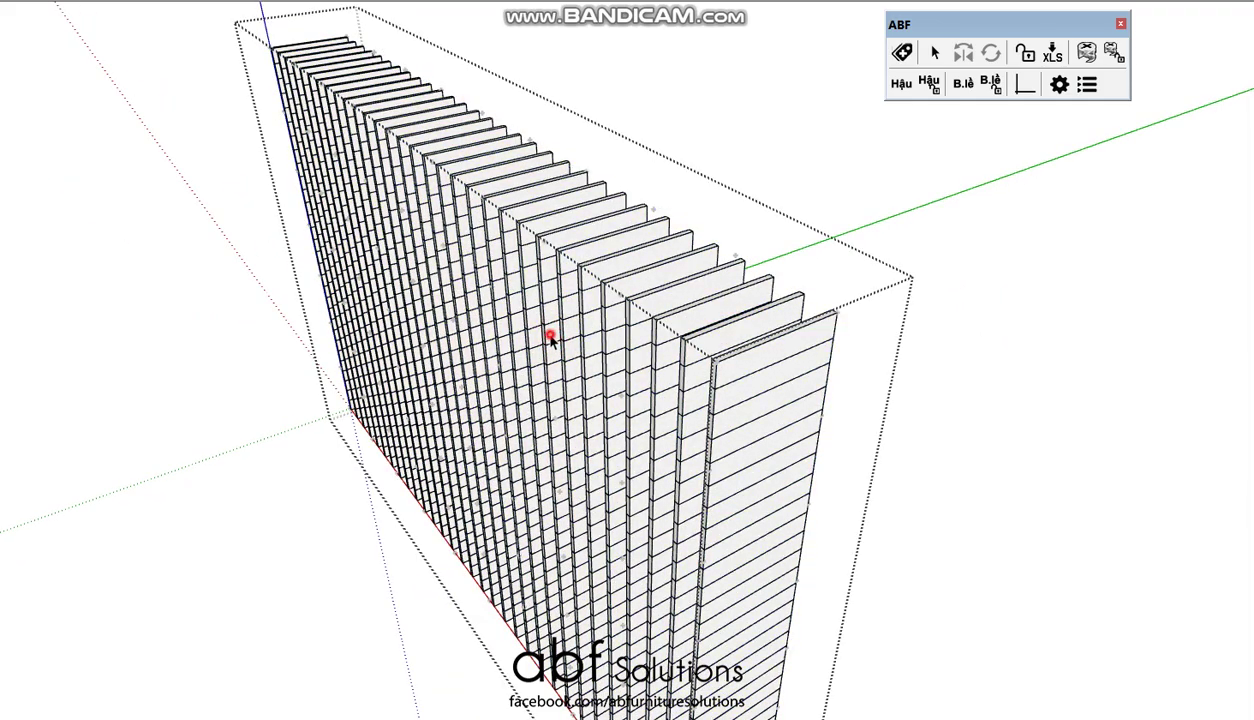
pyautogui.scroll(-3, 551, 340)
pyautogui.moveTo(406, 467); pyautogui.dragTo(480, 505, button='middle')
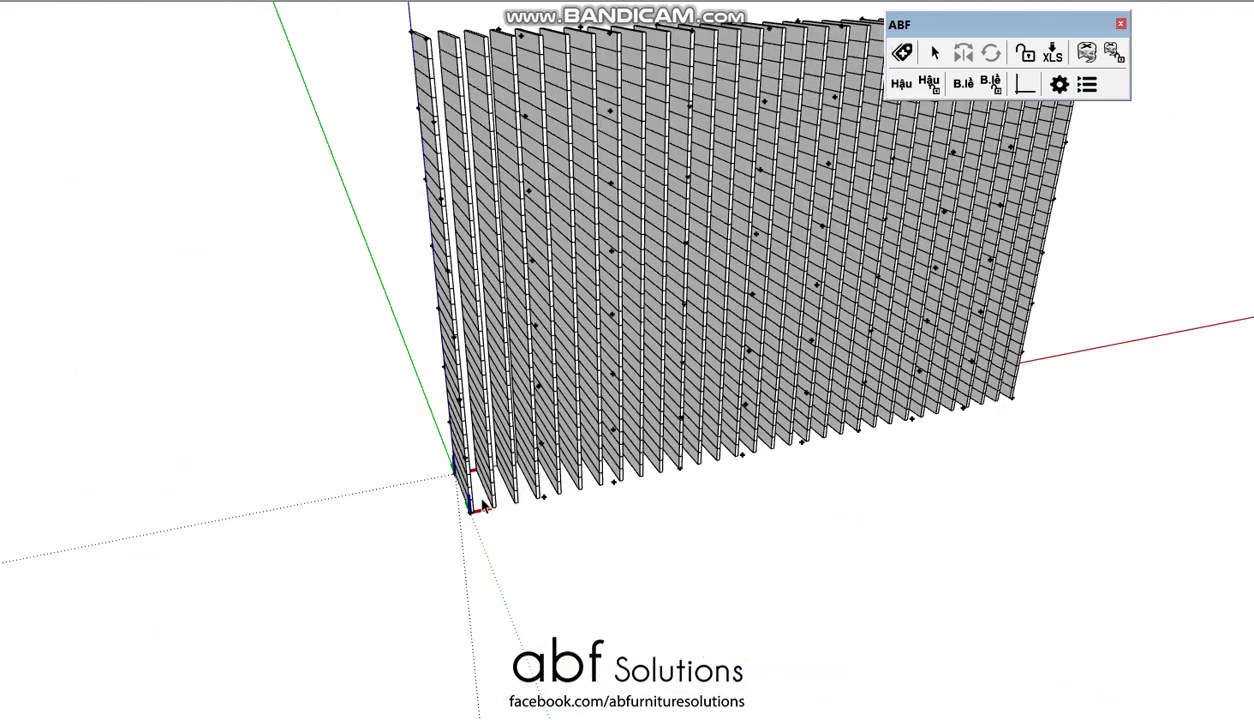
pyautogui.scroll(3, 482, 505)
pyautogui.click(583, 503)
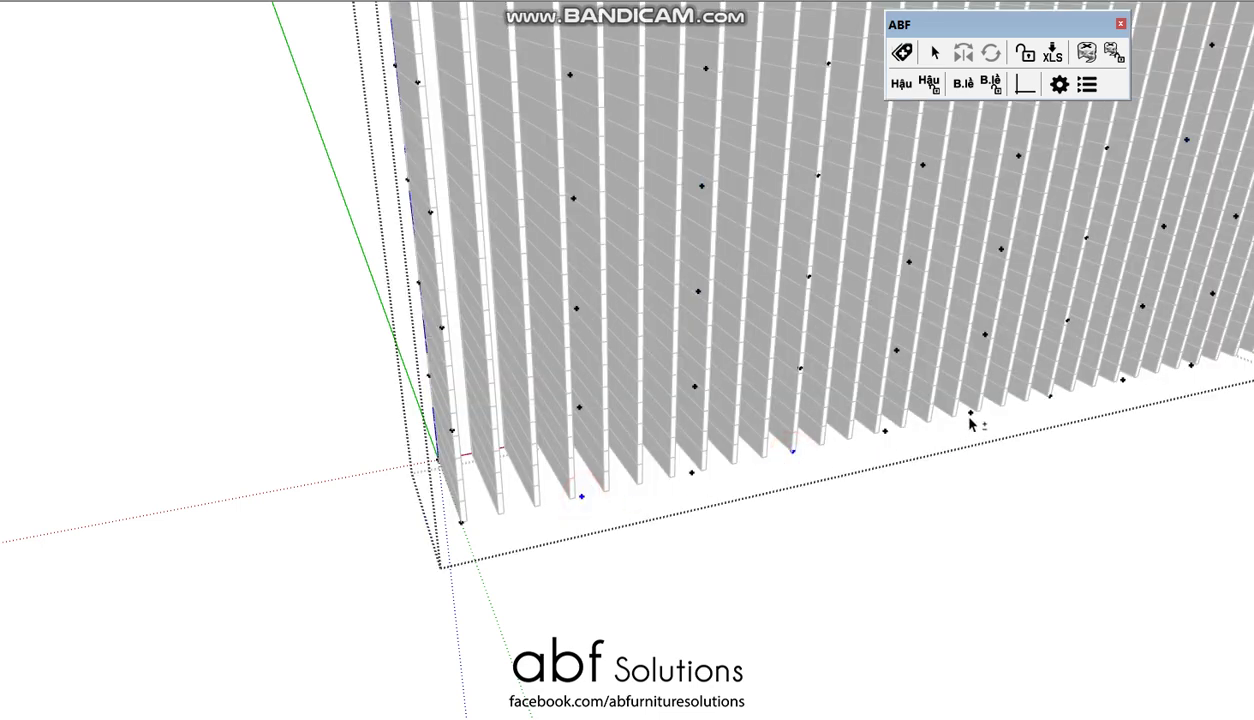
# Move FFD control points sideways so the far end of the wall bends
pyautogui.scroll(-3, 937, 418)
pyautogui.moveTo(1106, 554); pyautogui.dragTo(918, 448, button='middle')
pyautogui.press('m')
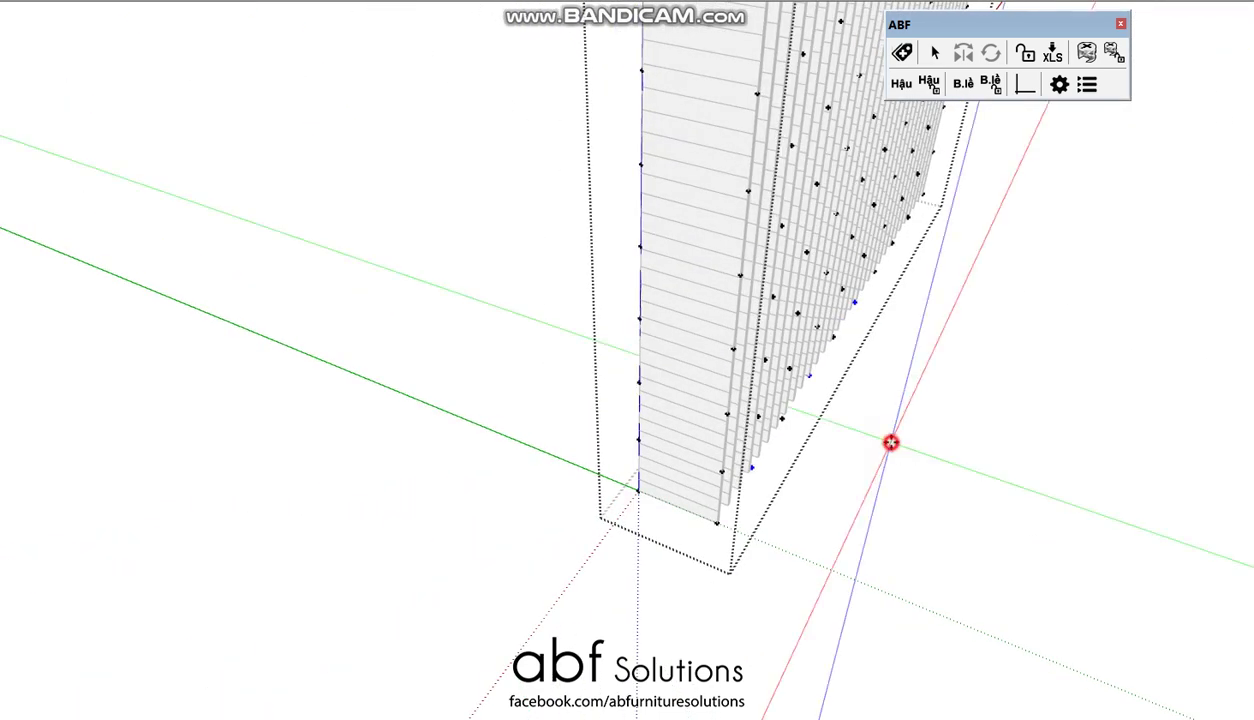
pyautogui.scroll(3, 953, 455)
pyautogui.click(1003, 475)
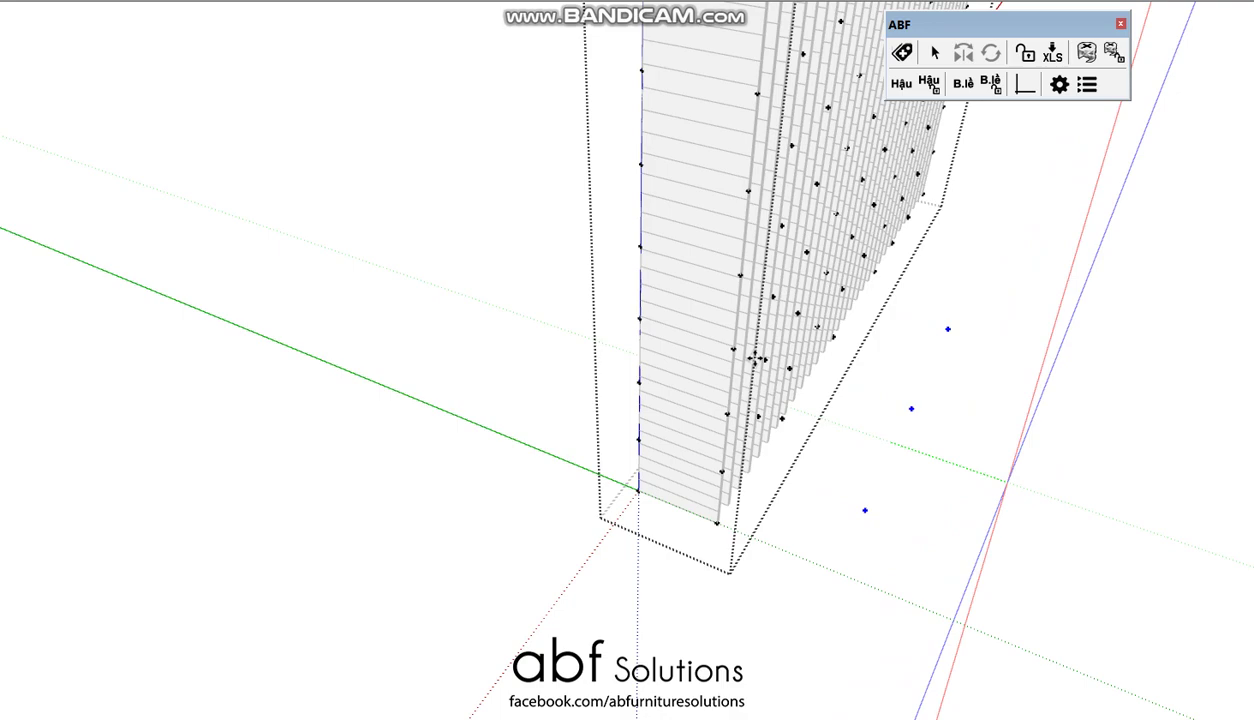
pyautogui.moveTo(755, 358)
pyautogui.mouseDown(button='middle')
pyautogui.moveTo(823, 288)
pyautogui.moveTo(644, 443)
pyautogui.moveTo(689, 347)
pyautogui.moveTo(887, 327)
pyautogui.mouseUp(button='middle')
pyautogui.press('space')
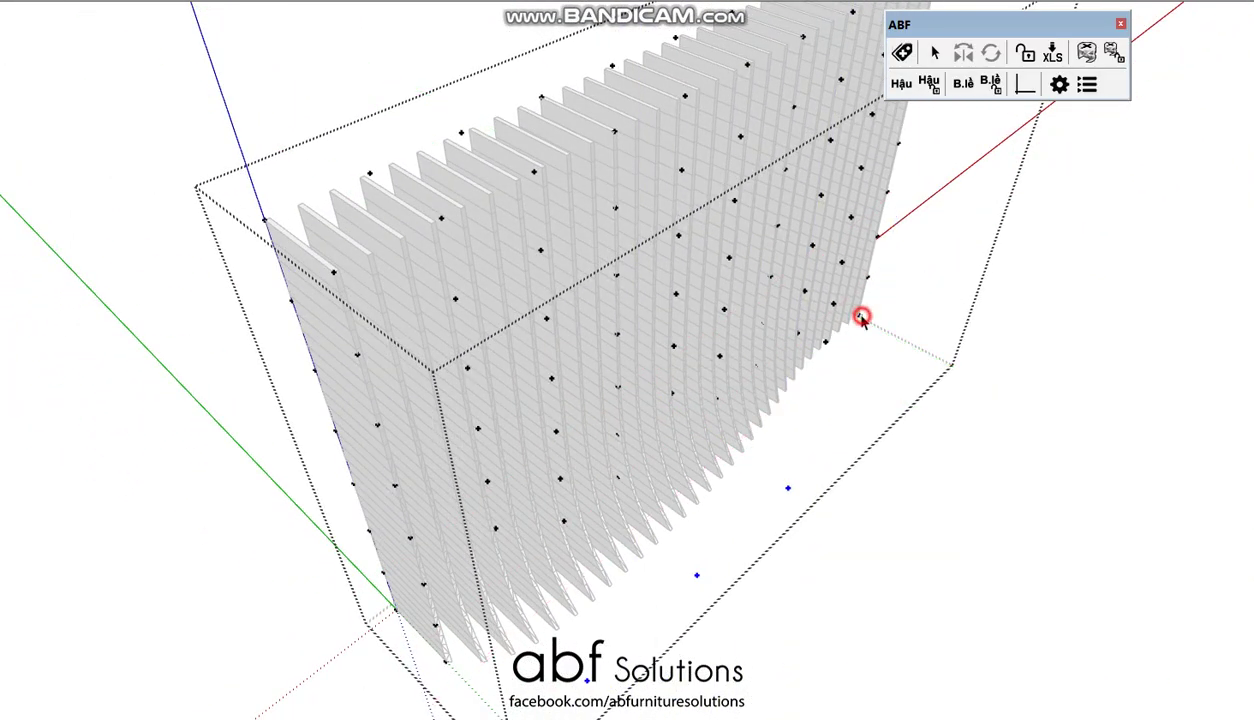
pyautogui.press('m')
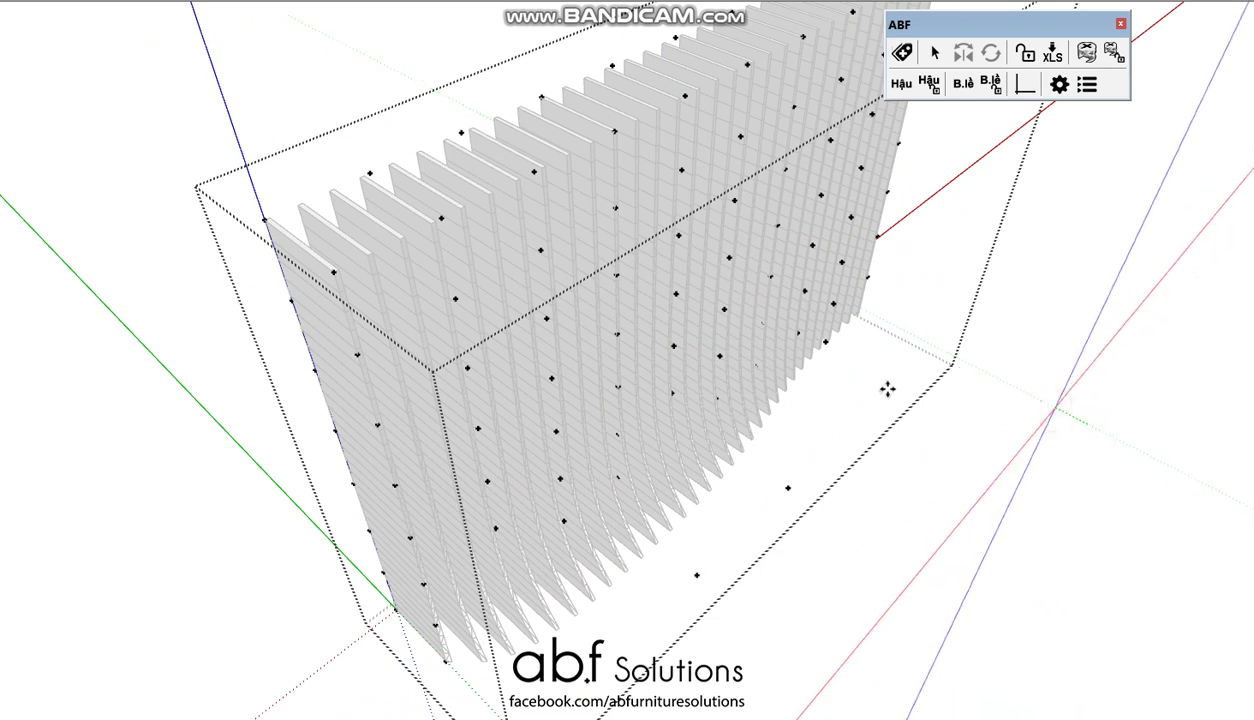
pyautogui.press('space')
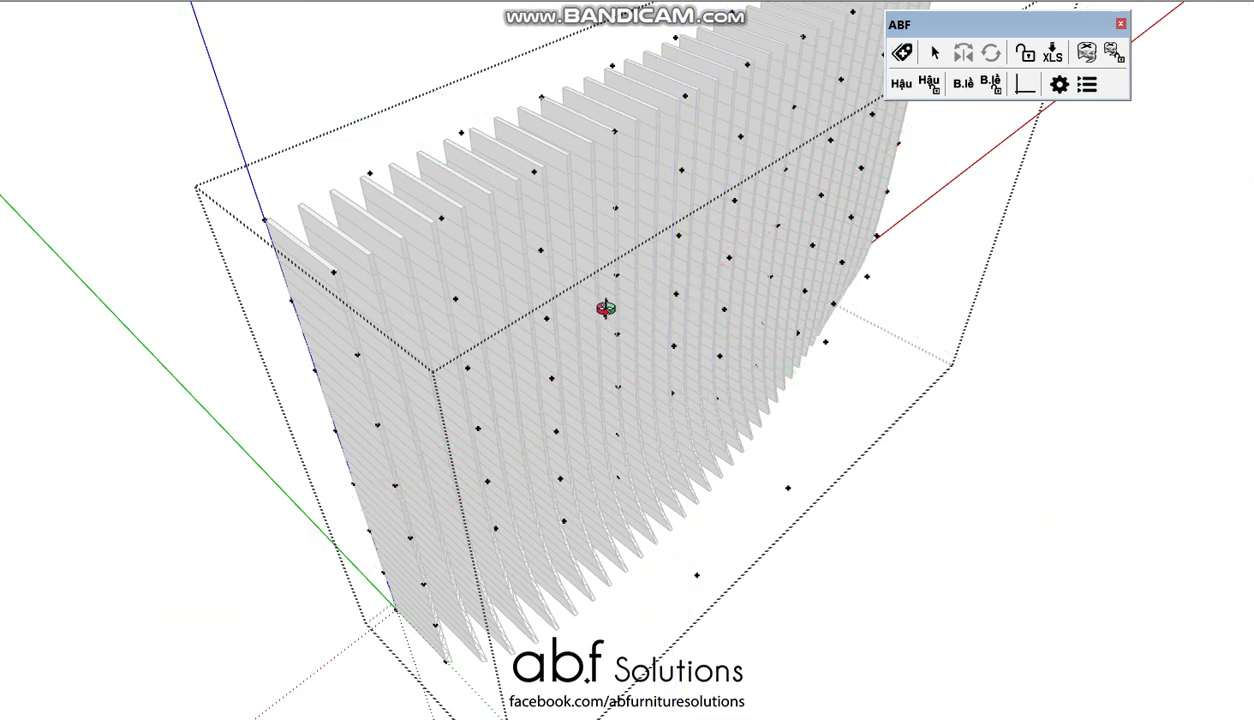
# Move another control point so the slat wall bends inward through its middle
pyautogui.moveTo(606, 309); pyautogui.dragTo(561, 315, button='middle')
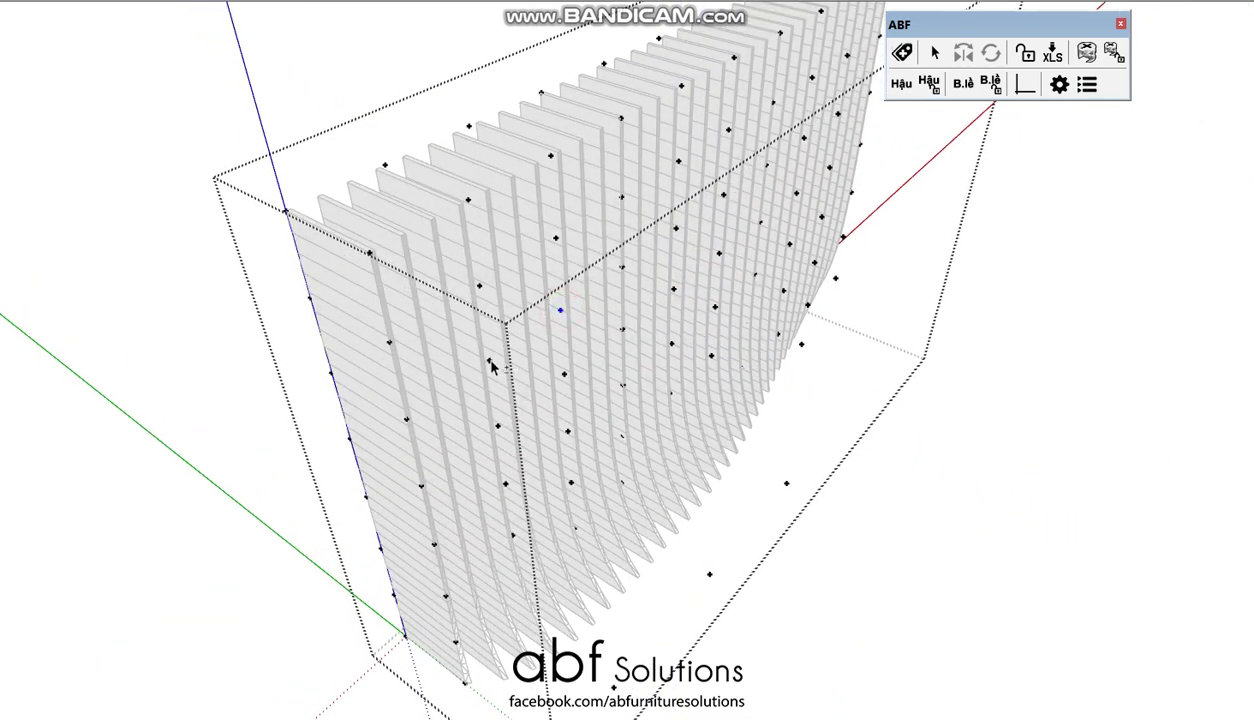
pyautogui.moveTo(652, 328); pyautogui.dragTo(772, 320, button='middle')
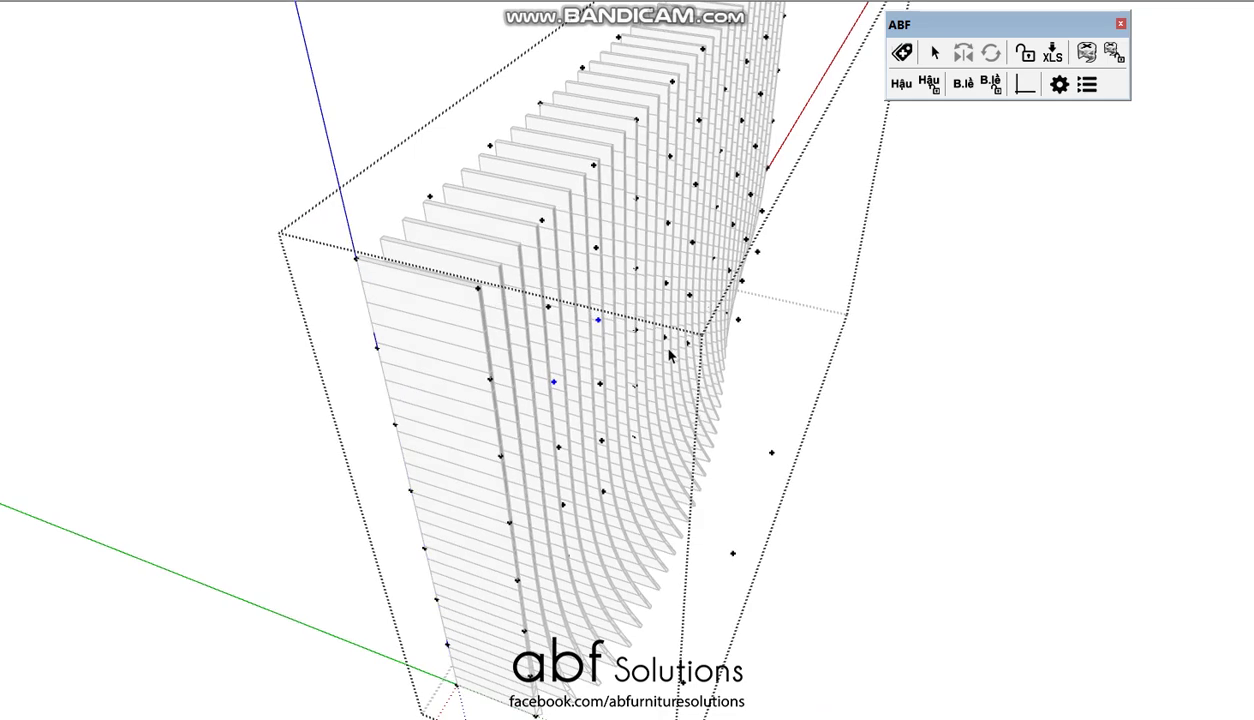
pyautogui.press('m')
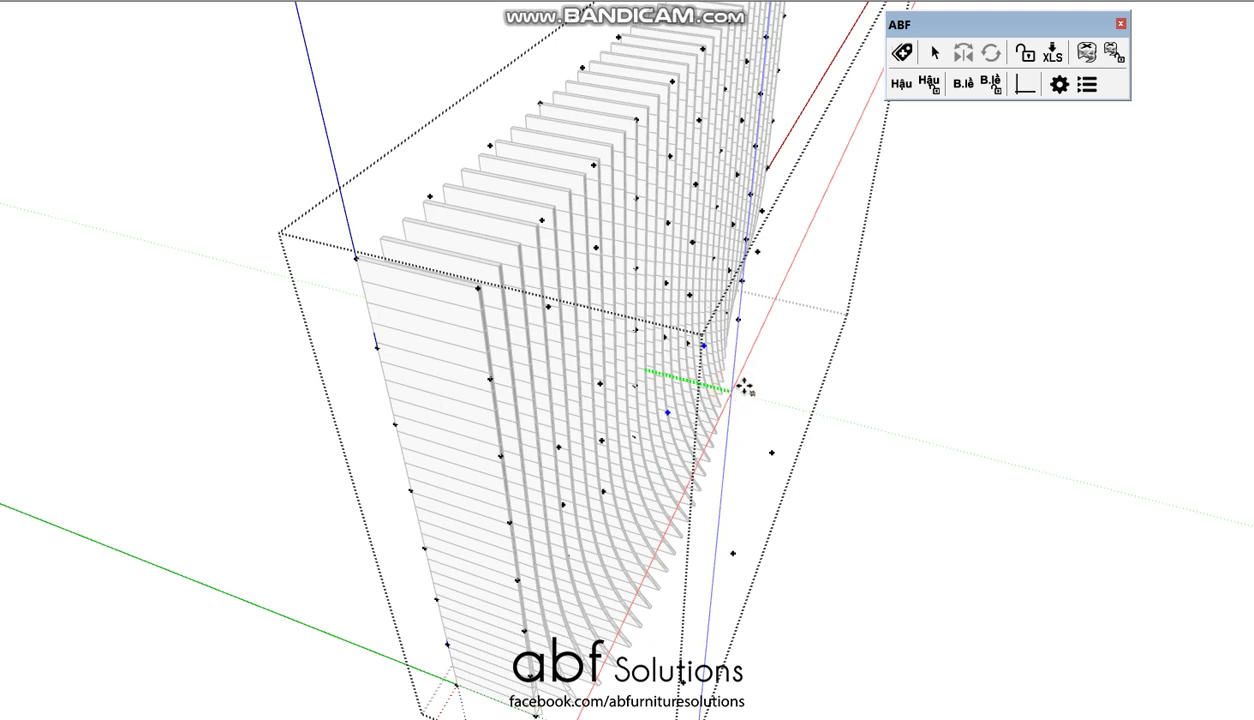
pyautogui.click(737, 368)
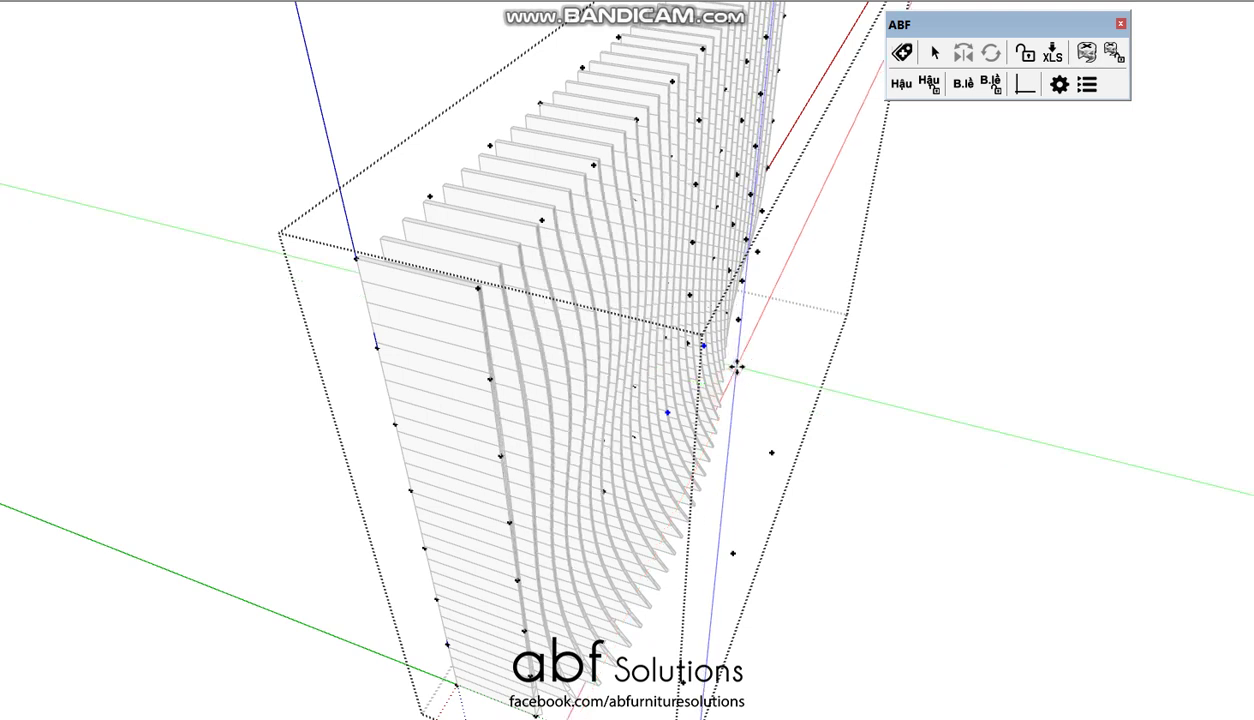
pyautogui.moveTo(737, 368); pyautogui.dragTo(627, 372, button='middle')
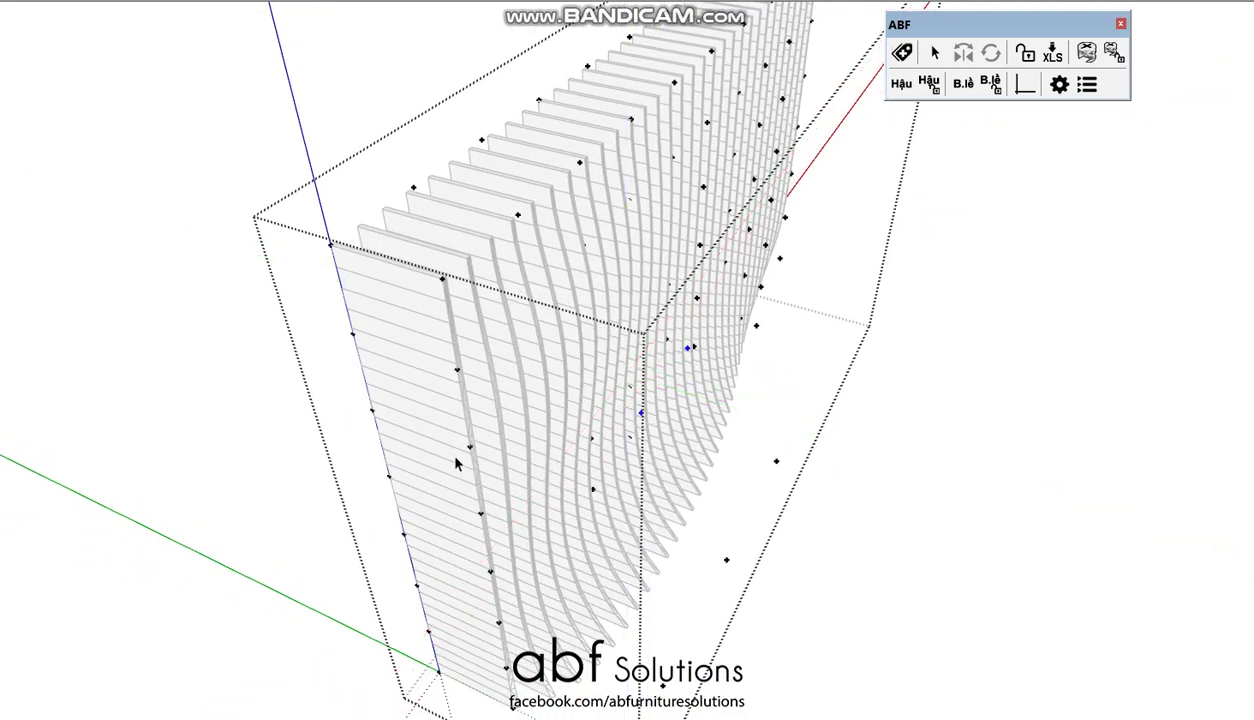
pyautogui.moveTo(517, 462); pyautogui.dragTo(614, 356, button='middle')
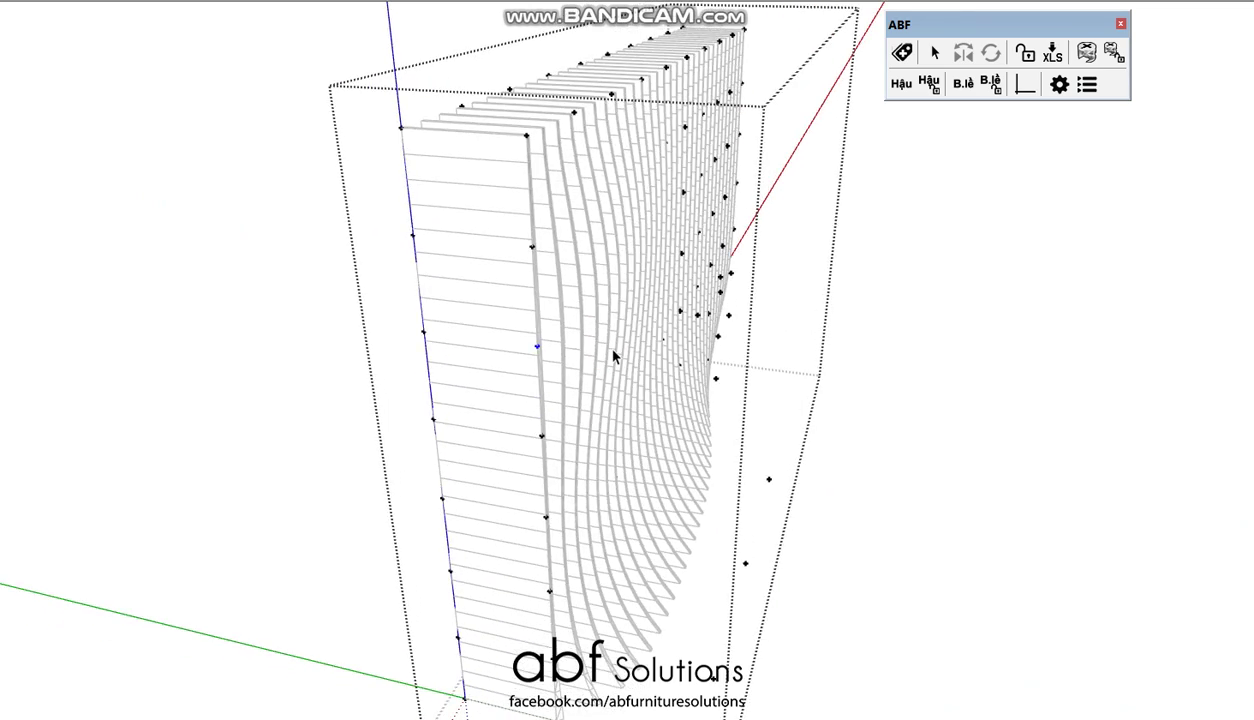
# Orbit to an edge-on view of the wave-fin wall and window-select the whole model
pyautogui.click(649, 351)
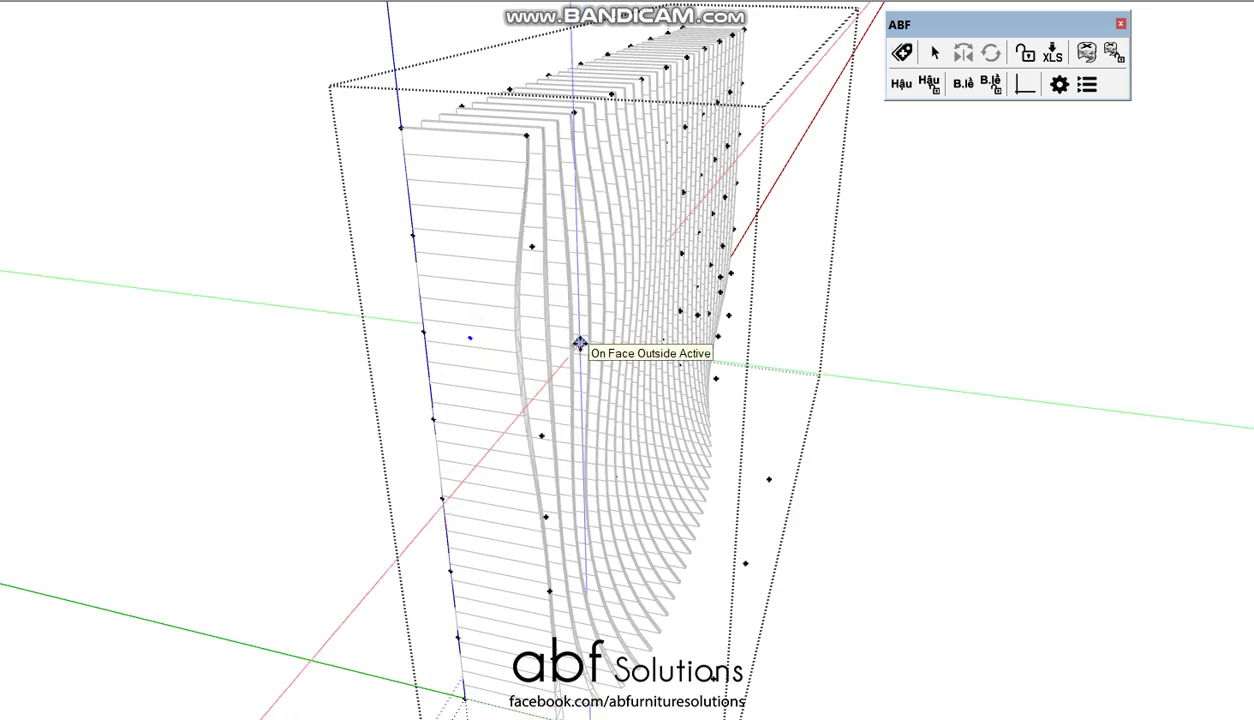
pyautogui.moveTo(582, 342)
pyautogui.mouseDown(button='middle')
pyautogui.moveTo(751, 222)
pyautogui.moveTo(574, 258)
pyautogui.moveTo(400, 414)
pyautogui.moveTo(624, 204)
pyautogui.moveTo(470, 383)
pyautogui.moveTo(700, 350)
pyautogui.moveTo(831, 358)
pyautogui.moveTo(929, 341)
pyautogui.moveTo(727, 348)
pyautogui.moveTo(549, 300)
pyautogui.moveTo(652, 269)
pyautogui.moveTo(757, 285)
pyautogui.mouseUp(button='middle')
pyautogui.moveTo(680, 355)
pyautogui.mouseDown(button='middle')
pyautogui.moveTo(778, 325)
pyautogui.moveTo(798, 361)
pyautogui.moveTo(710, 345)
pyautogui.moveTo(725, 339)
pyautogui.moveTo(703, 358)
pyautogui.mouseUp(button='middle')
pyautogui.moveTo(694, 322); pyautogui.dragTo(659, 360)
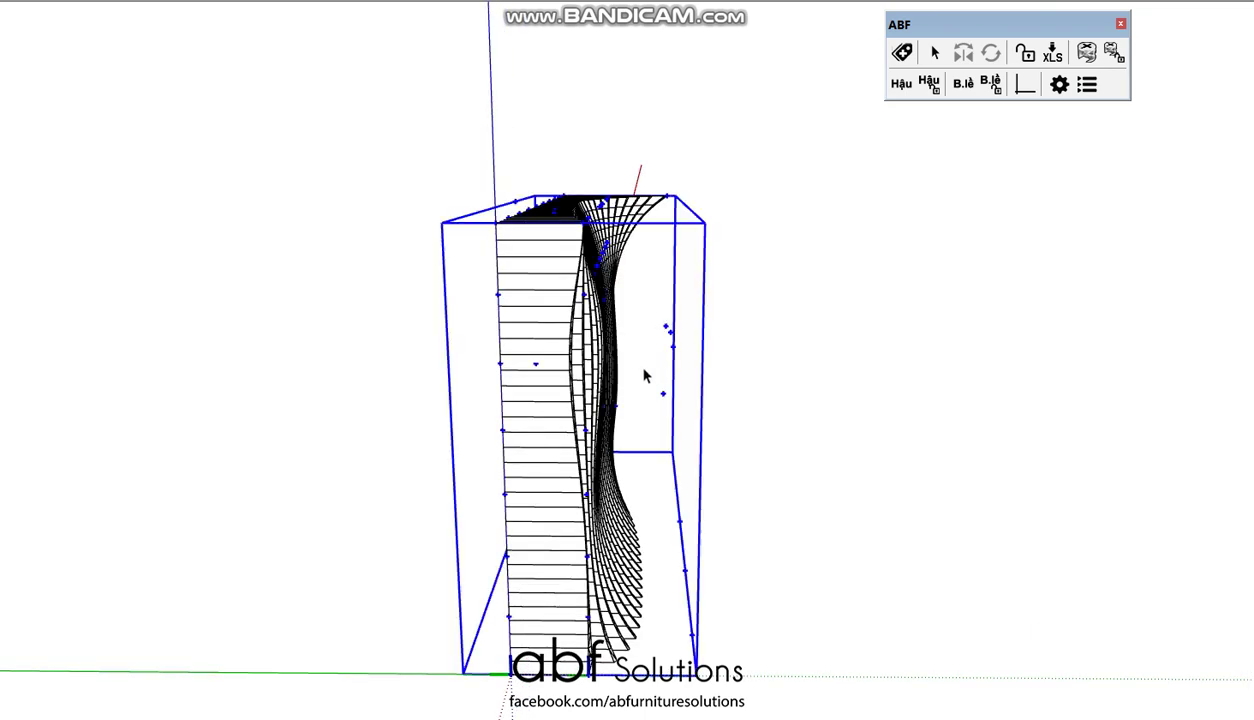
pyautogui.click(644, 370)
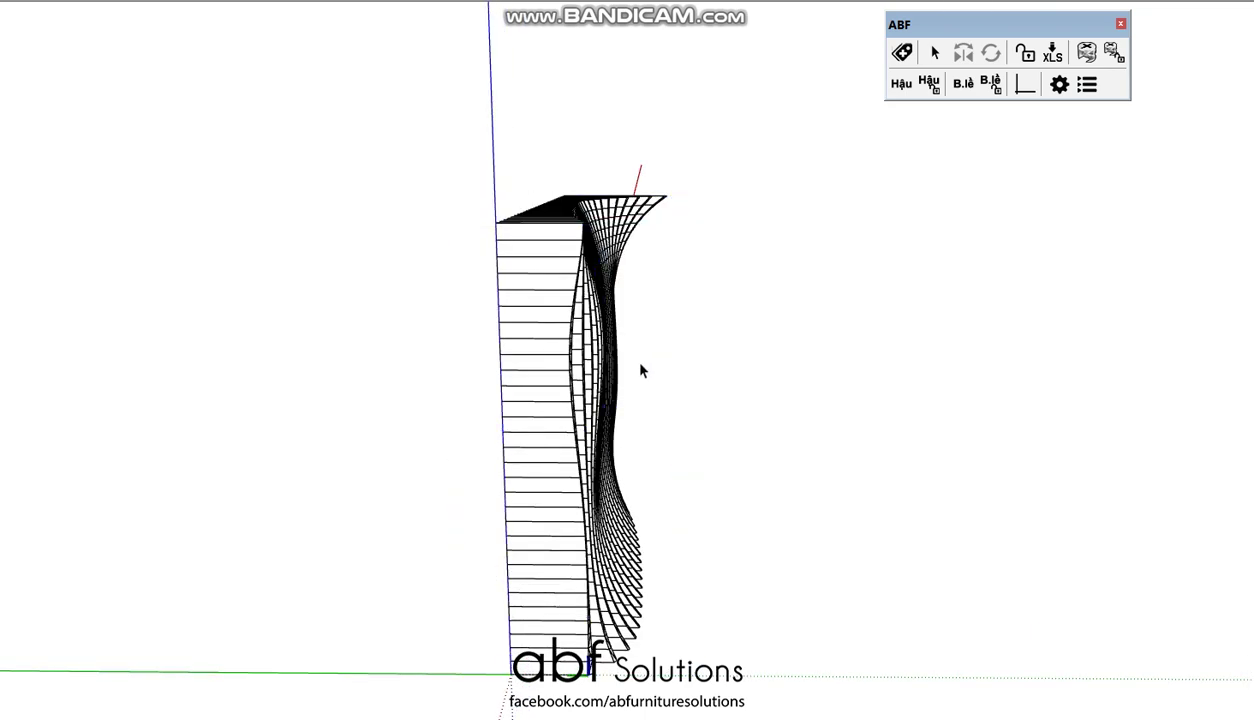
pyautogui.moveTo(642, 370)
pyautogui.mouseDown(button='middle')
pyautogui.moveTo(400, 386)
pyautogui.moveTo(460, 420)
pyautogui.moveTo(560, 445)
pyautogui.mouseUp(button='middle')
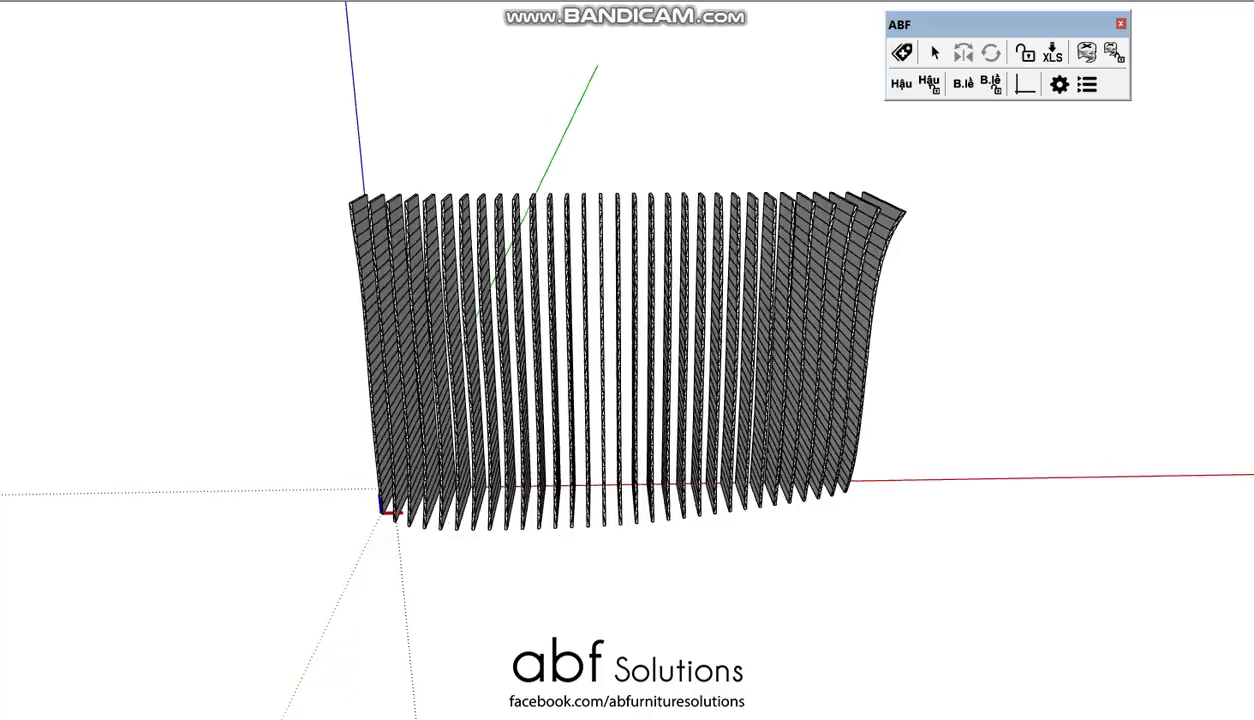
pyautogui.moveTo(952, 462)
pyautogui.mouseDown(button='middle')
pyautogui.moveTo(523, 358)
pyautogui.moveTo(425, 358)
pyautogui.moveTo(745, 440)
pyautogui.moveTo(599, 437)
pyautogui.moveTo(714, 395)
pyautogui.moveTo(752, 250)
pyautogui.moveTo(831, 302)
pyautogui.moveTo(719, 288)
pyautogui.moveTo(996, 285)
pyautogui.moveTo(1090, 372)
pyautogui.moveTo(887, 439)
pyautogui.moveTo(674, 272)
pyautogui.moveTo(327, 336)
pyautogui.moveTo(574, 336)
pyautogui.moveTo(372, 403)
pyautogui.moveTo(259, 373)
pyautogui.moveTo(498, 518)
pyautogui.moveTo(868, 574)
pyautogui.mouseUp(button='middle')
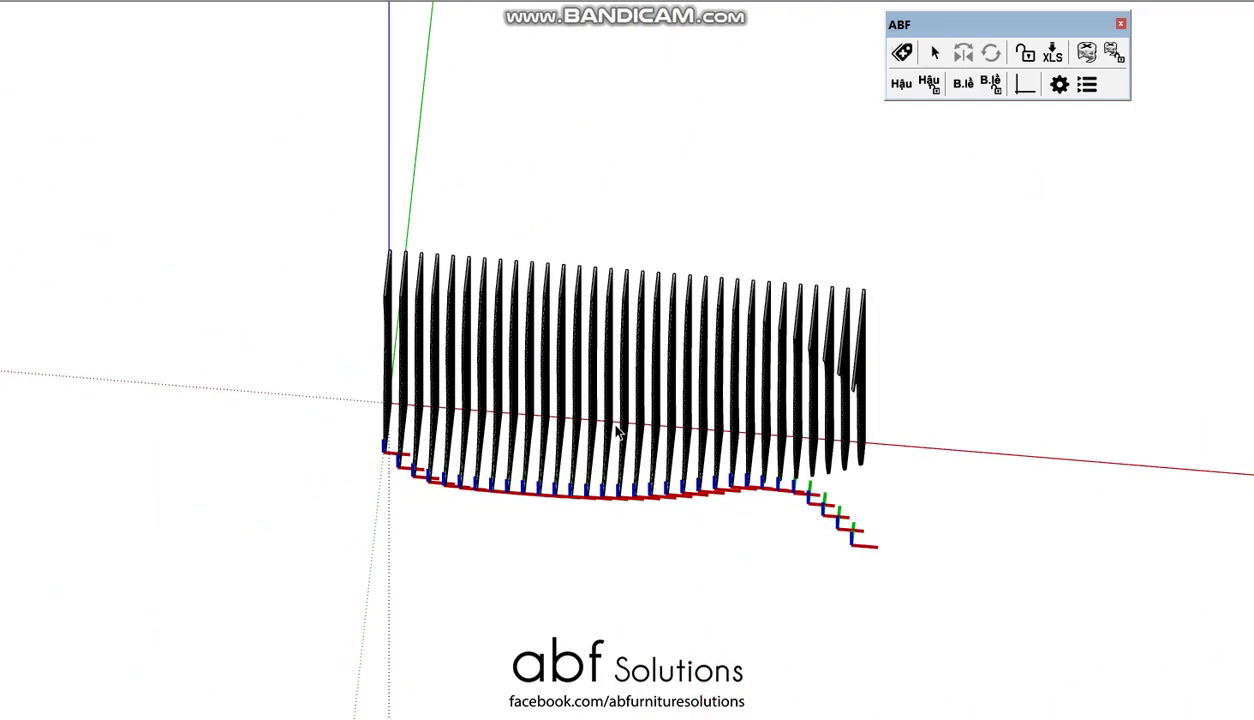
# Hide all fins except the first slatted panel at the origin, then select that panel
pyautogui.moveTo(602, 546); pyautogui.dragTo(878, 241, button='middle')
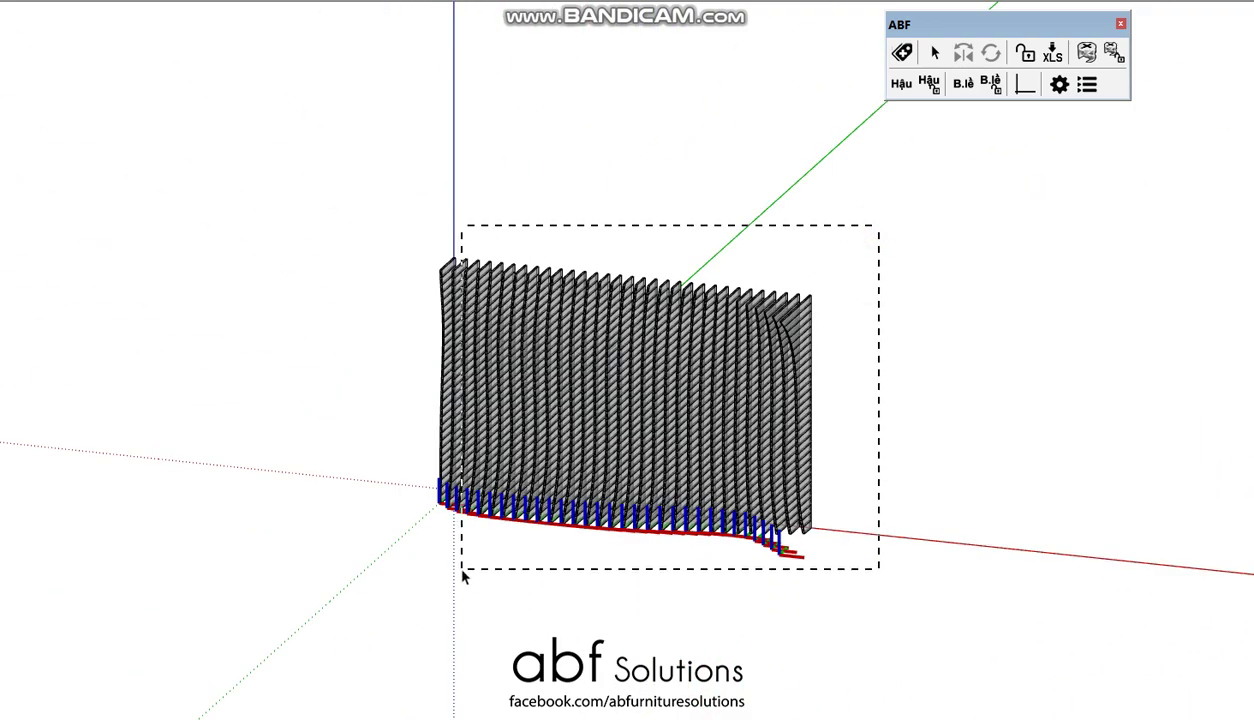
pyautogui.moveTo(452, 612); pyautogui.dragTo(460, 574)
pyautogui.rightClick(482, 313)
pyautogui.click(505, 366)
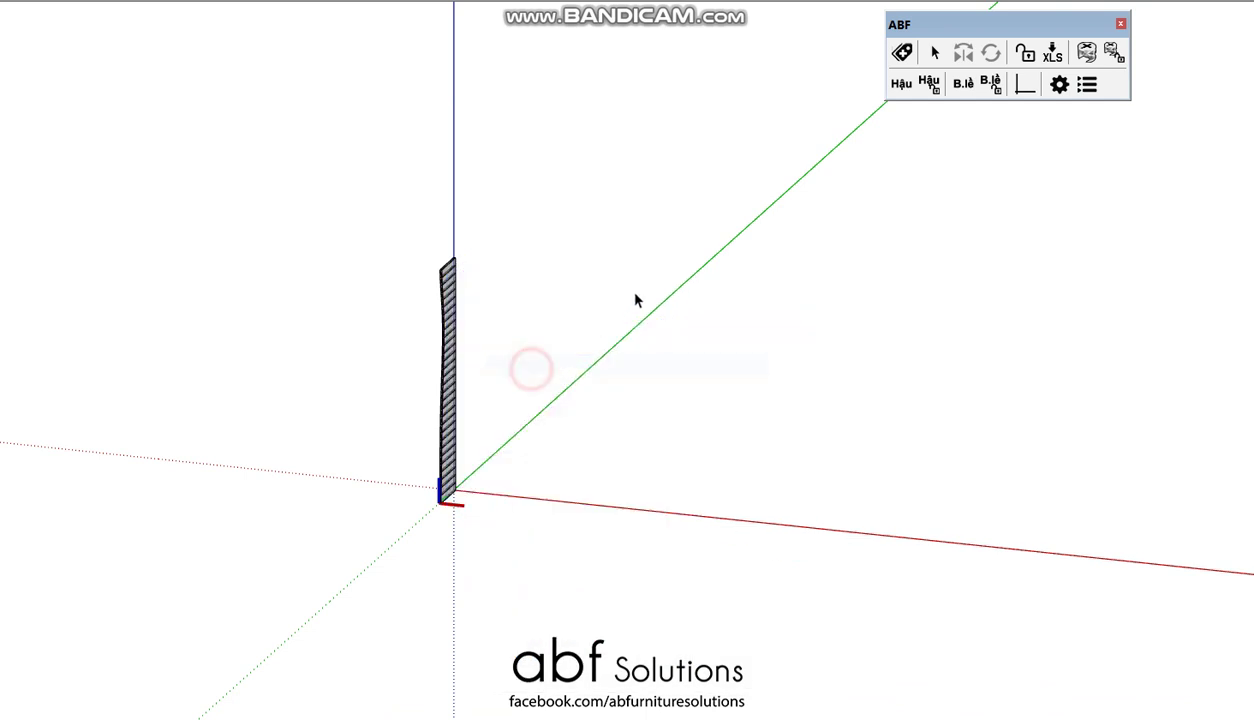
pyautogui.moveTo(638, 300)
pyautogui.mouseDown(button='middle')
pyautogui.moveTo(468, 322)
pyautogui.moveTo(453, 246)
pyautogui.mouseUp(button='middle')
pyautogui.moveTo(453, 246); pyautogui.dragTo(300, 680)
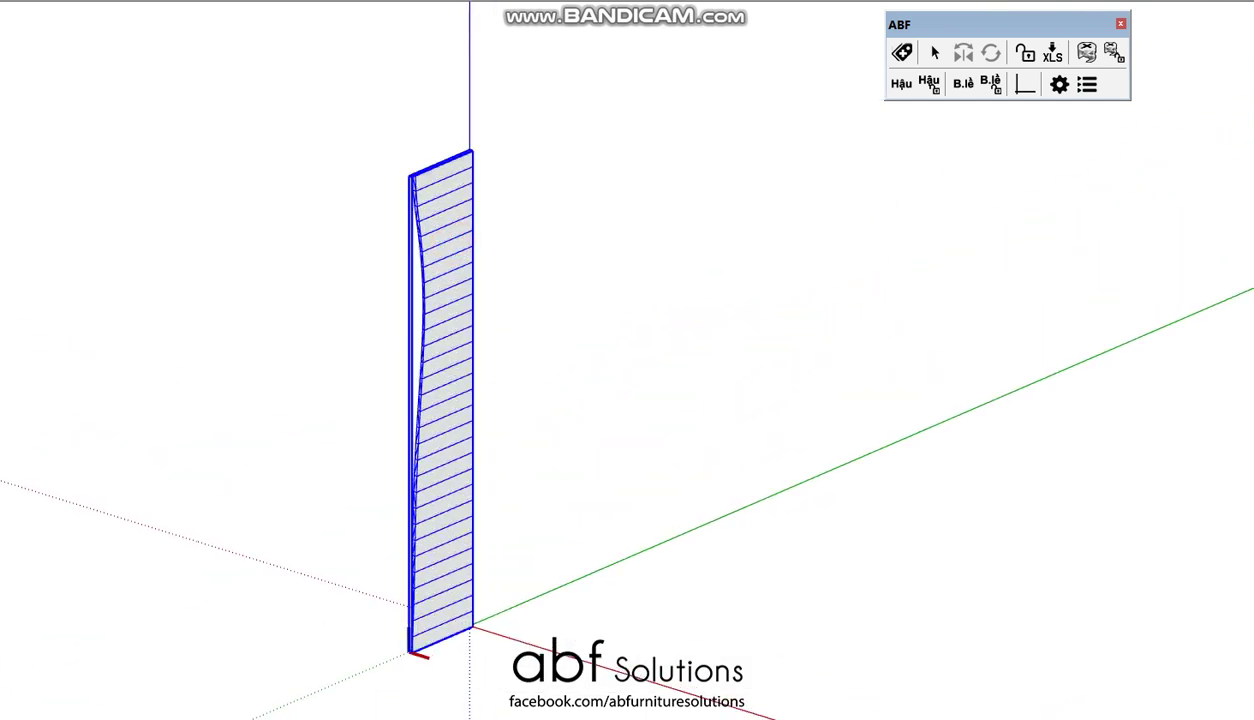
# Enter the panel group and erase its horizontal slat lines with the Eraser
pyautogui.click(607, 459)
pyautogui.scroll(5, 420, 215)
pyautogui.doubleClick(450, 208)
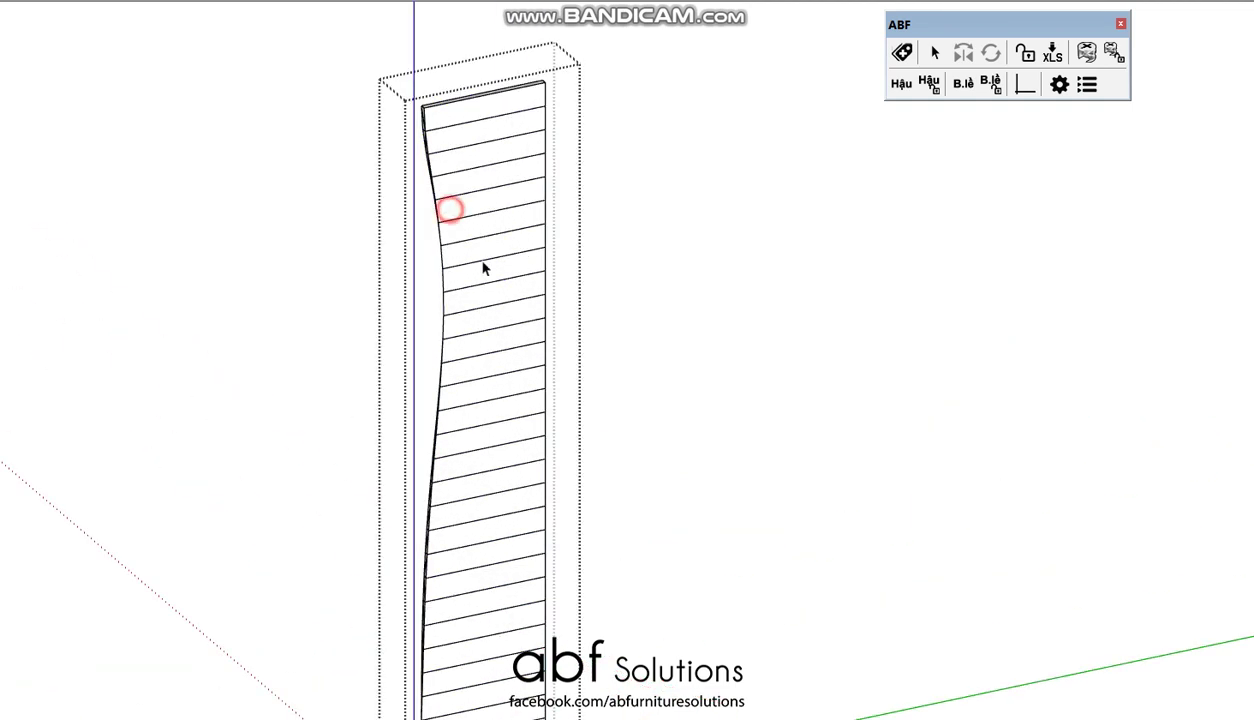
pyautogui.scroll(-3, 483, 268)
pyautogui.press('e')
pyautogui.moveTo(488, 440); pyautogui.dragTo(504, 120)
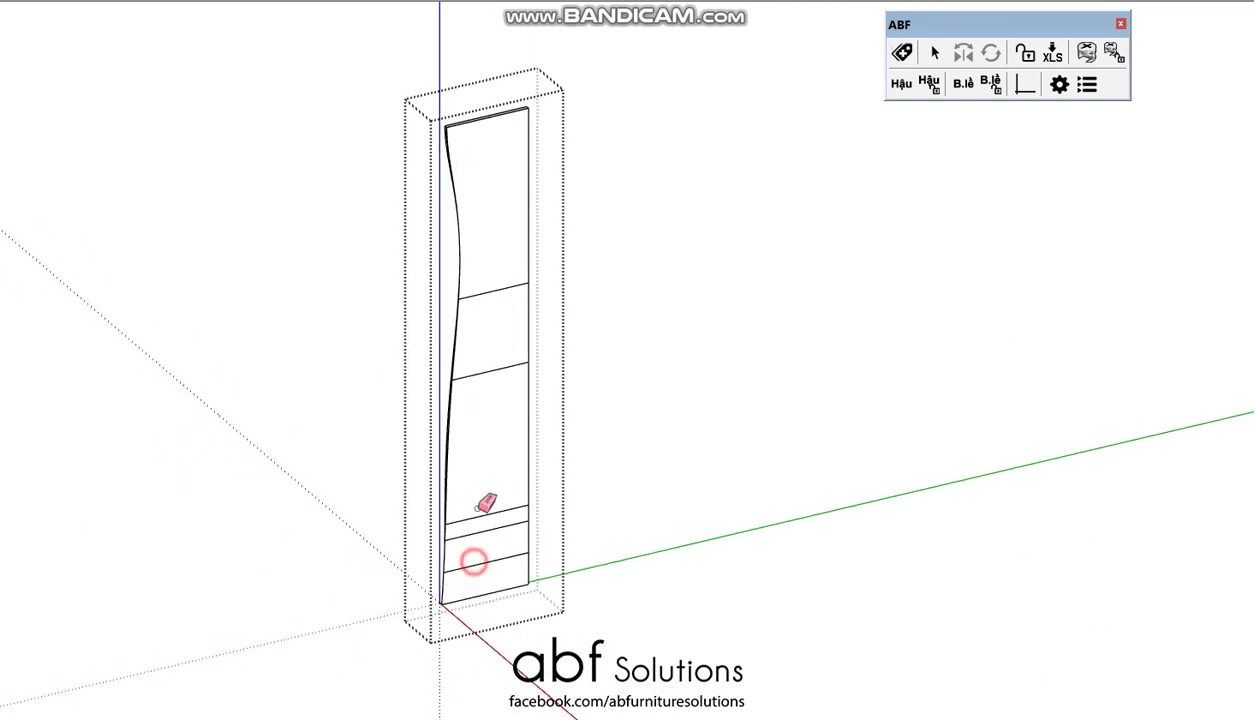
pyautogui.moveTo(473, 560); pyautogui.dragTo(495, 272)
pyautogui.moveTo(470, 565); pyautogui.dragTo(484, 560)
# Undo the last erase, then erase the horizontal slat lines again from several angles
pyautogui.hotkey('ctrl', 'z')
pyautogui.moveTo(478, 562)
pyautogui.mouseDown(button='middle')
pyautogui.moveTo(862, 524)
pyautogui.moveTo(820, 507)
pyautogui.mouseUp(button='middle')
pyautogui.moveTo(598, 645)
pyautogui.mouseDown()
pyautogui.moveTo(607, 526)
pyautogui.moveTo(591, 126)
pyautogui.mouseUp()
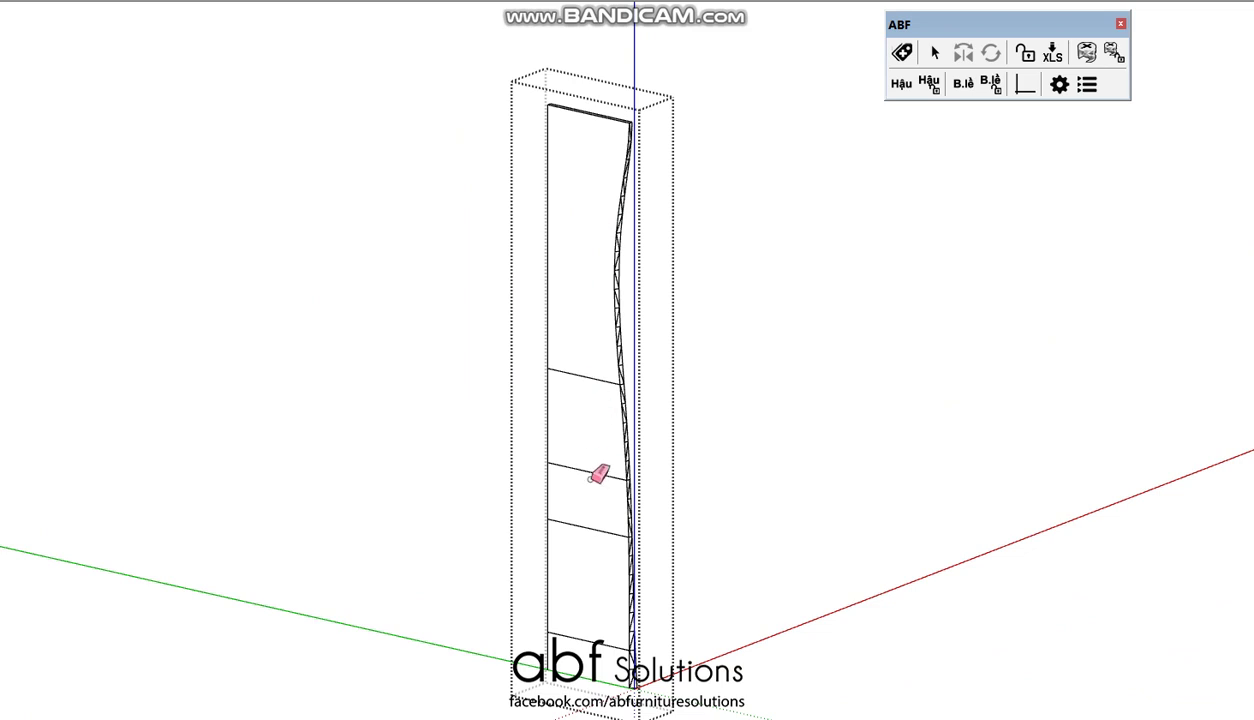
pyautogui.moveTo(597, 475)
pyautogui.mouseDown()
pyautogui.moveTo(582, 487)
pyautogui.moveTo(585, 330)
pyautogui.moveTo(566, 582)
pyautogui.mouseUp()
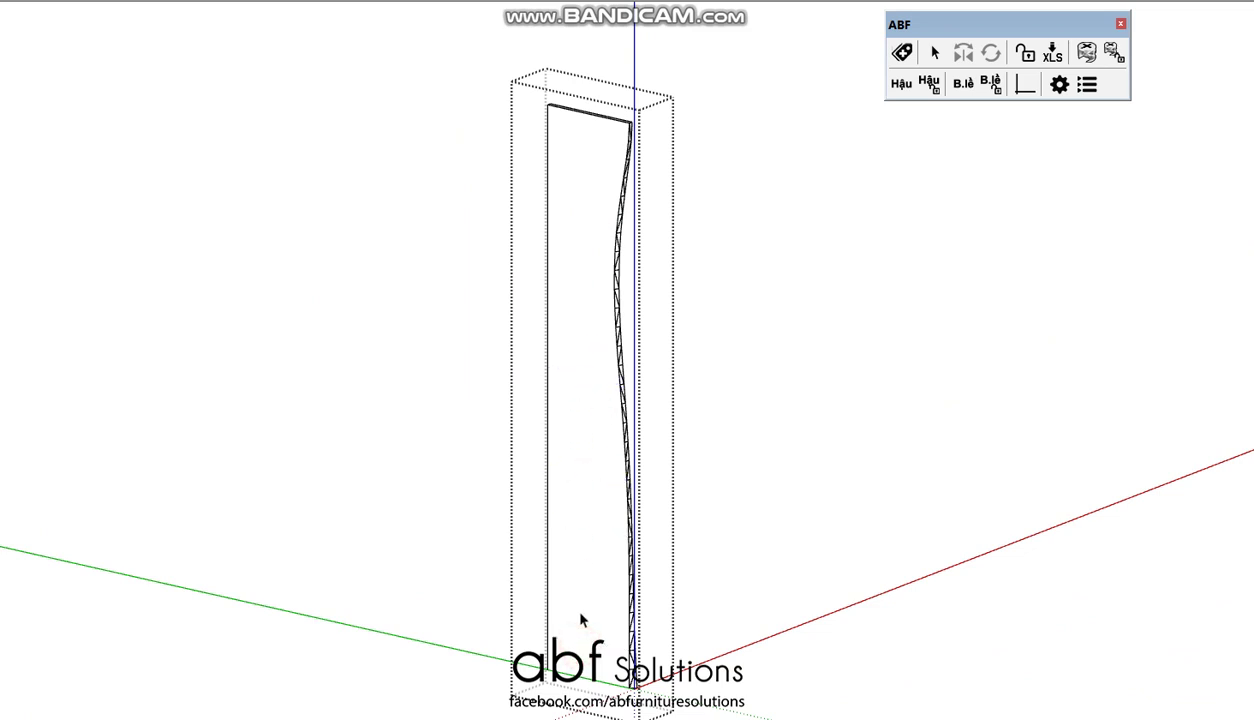
pyautogui.moveTo(583, 621)
pyautogui.mouseDown(button='middle')
pyautogui.moveTo(294, 473)
pyautogui.moveTo(563, 378)
pyautogui.moveTo(735, 366)
pyautogui.mouseUp(button='middle')
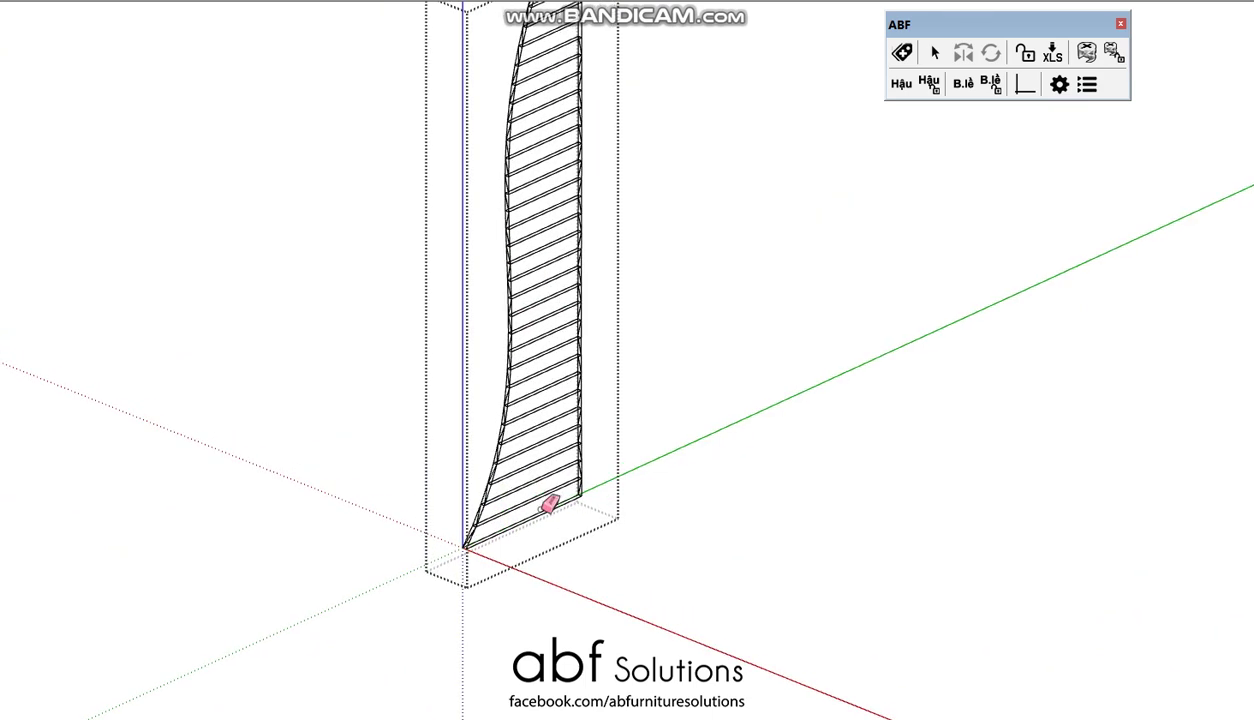
pyautogui.moveTo(548, 505); pyautogui.dragTo(552, 126)
pyautogui.moveTo(552, 126); pyautogui.dragTo(577, 381, button='middle')
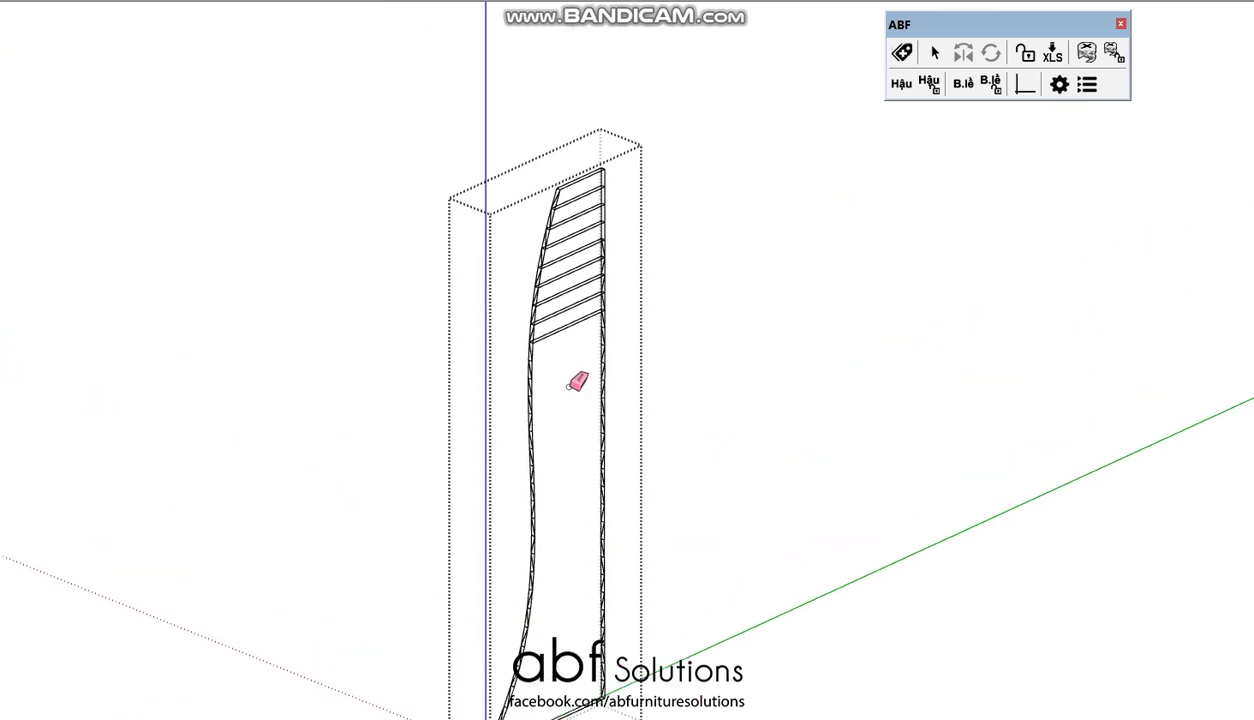
pyautogui.moveTo(577, 381); pyautogui.dragTo(579, 196)
# Switch to Select and mark the remaining slat lines up and down the panel
pyautogui.press('space')
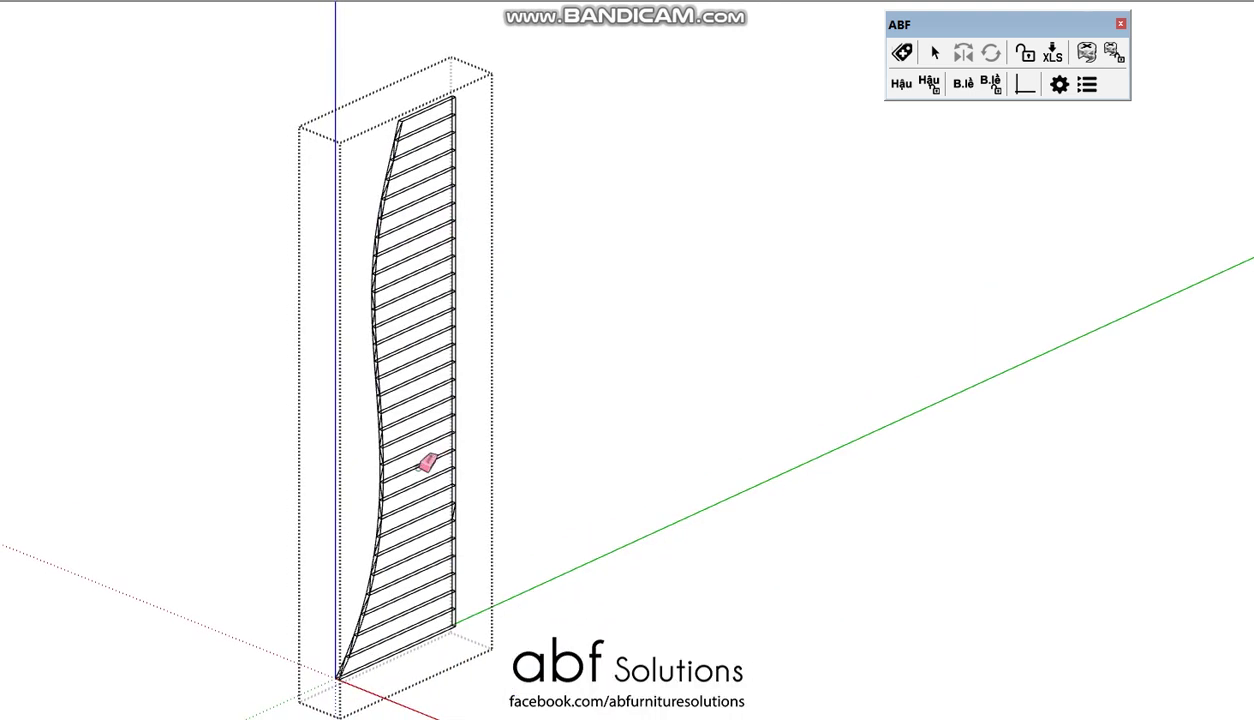
pyautogui.moveTo(404, 622)
pyautogui.mouseDown()
pyautogui.moveTo(425, 490)
pyautogui.moveTo(440, 118)
pyautogui.moveTo(420, 201)
pyautogui.moveTo(420, 490)
pyautogui.moveTo(466, 513)
pyautogui.mouseUp()
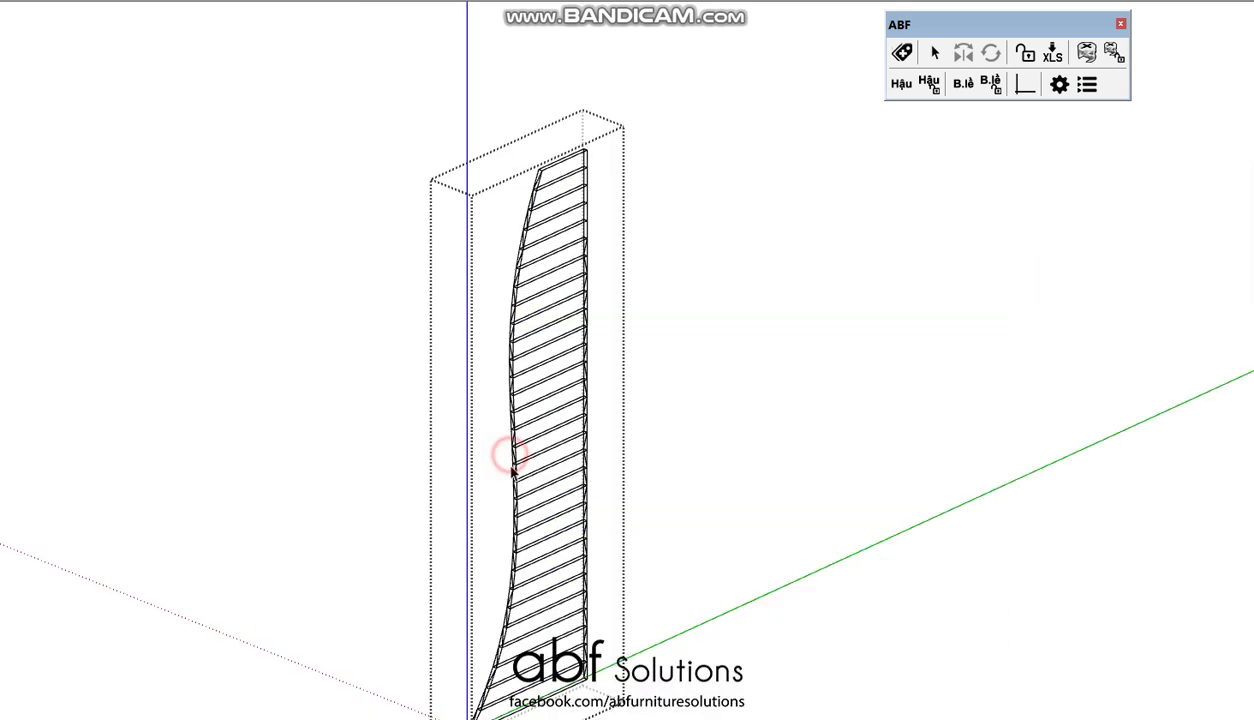
pyautogui.moveTo(520, 665)
pyautogui.mouseDown()
pyautogui.moveTo(557, 566)
pyautogui.moveTo(565, 170)
pyautogui.mouseUp()
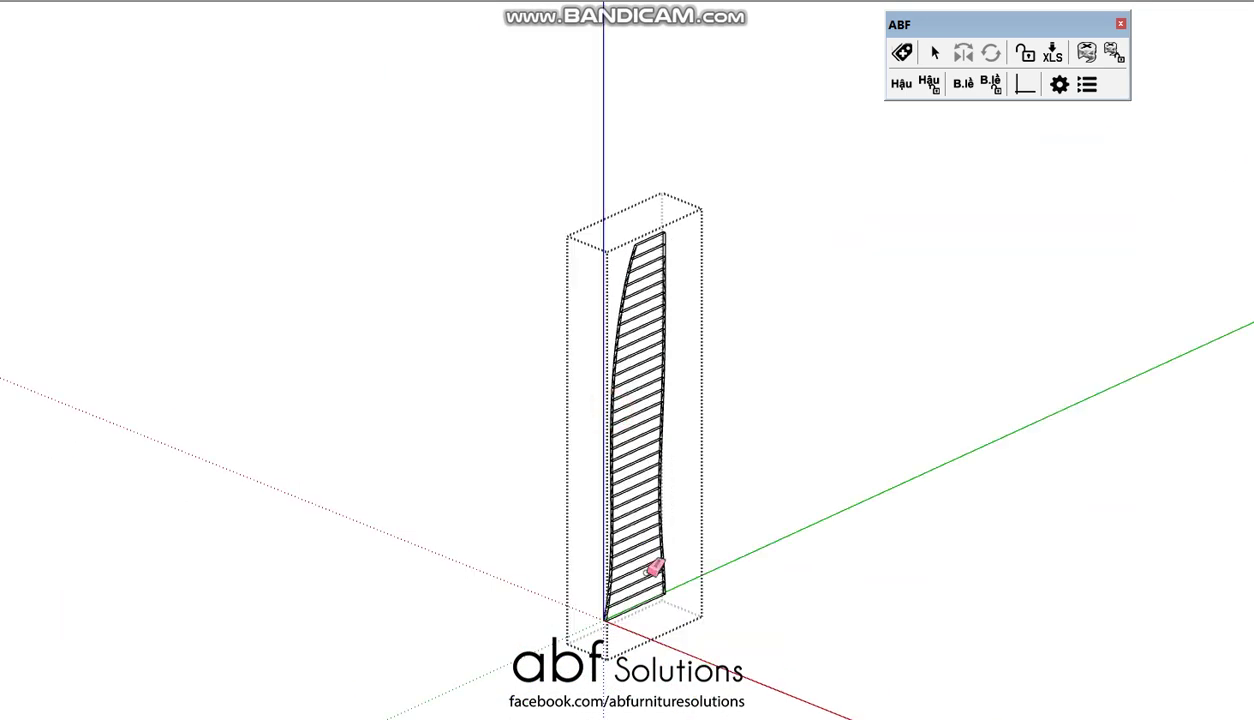
pyautogui.moveTo(645, 591); pyautogui.dragTo(655, 246)
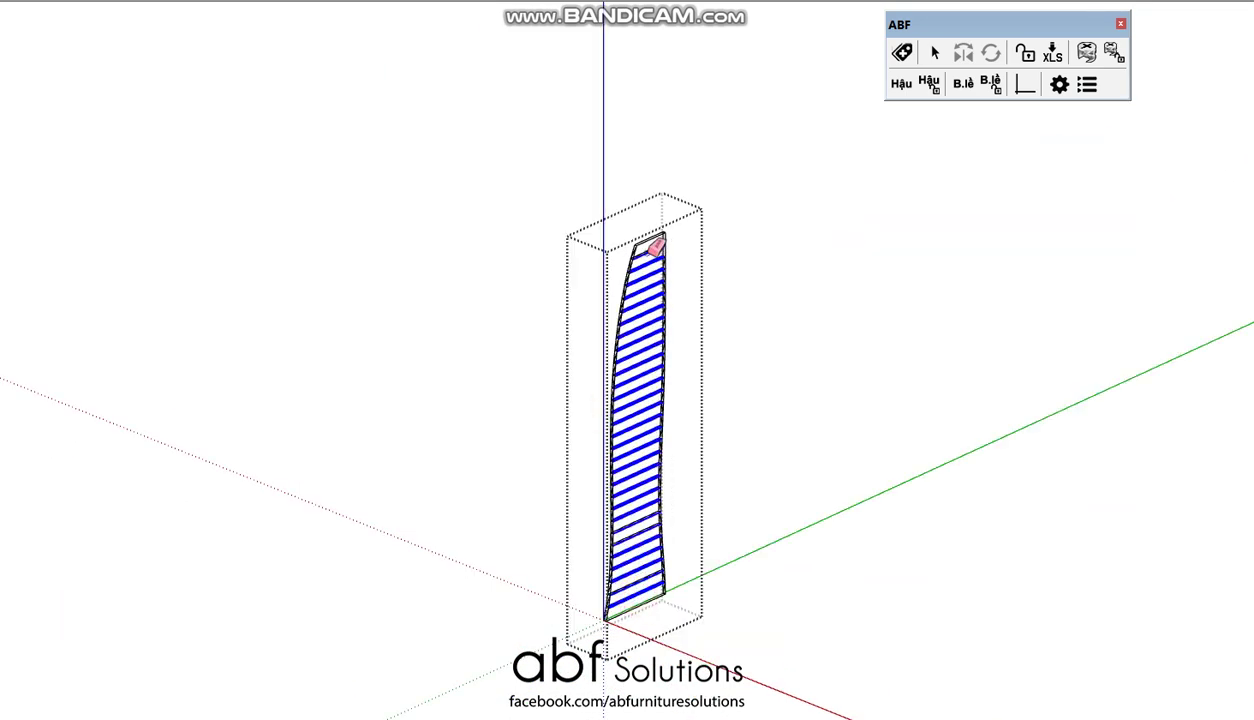
pyautogui.moveTo(628, 518)
pyautogui.mouseDown()
pyautogui.moveTo(634, 572)
pyautogui.moveTo(637, 517)
pyautogui.mouseUp()
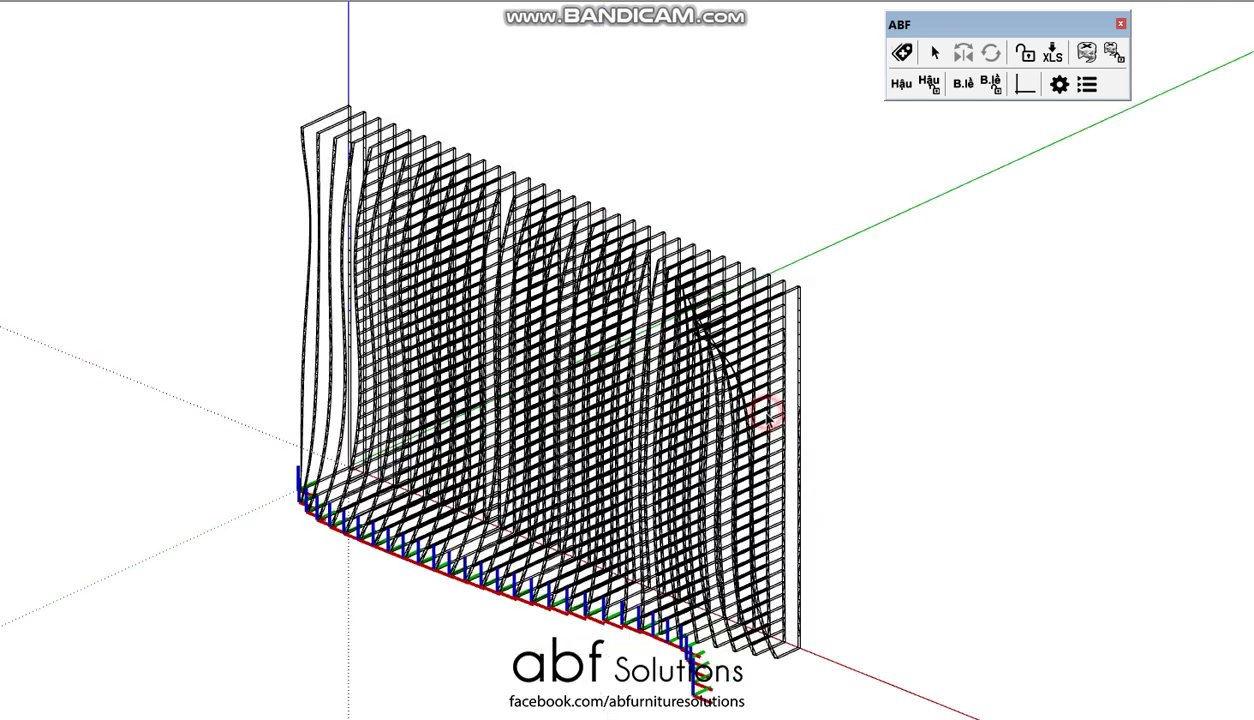
# Display the fin wall in grey Shaded face style, viewed from the front
pyautogui.moveTo(767, 419); pyautogui.dragTo(658, 420, button='middle')
pyautogui.scroll(3, 658, 420)
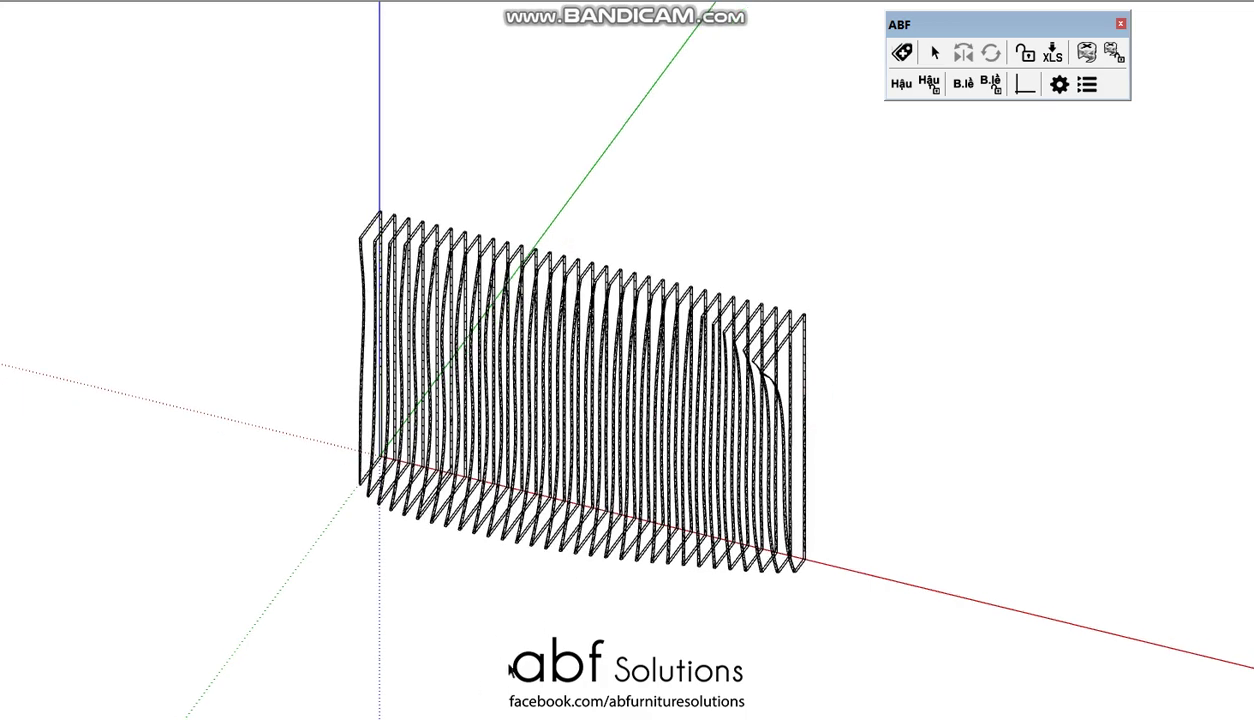
pyautogui.click(473, 600)
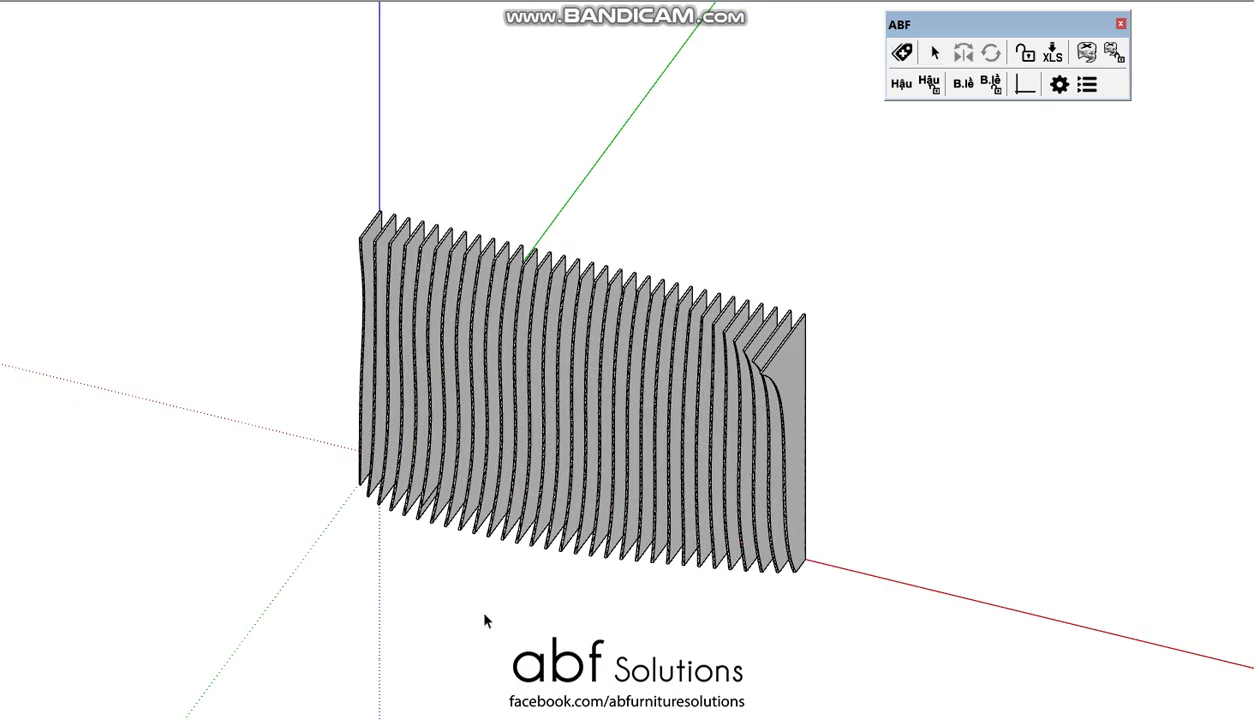
pyautogui.moveTo(684, 493)
pyautogui.mouseDown(button='middle')
pyautogui.moveTo(442, 325)
pyautogui.moveTo(742, 498)
pyautogui.moveTo(697, 400)
pyautogui.moveTo(855, 432)
pyautogui.moveTo(775, 328)
pyautogui.moveTo(840, 317)
pyautogui.mouseUp(button='middle')
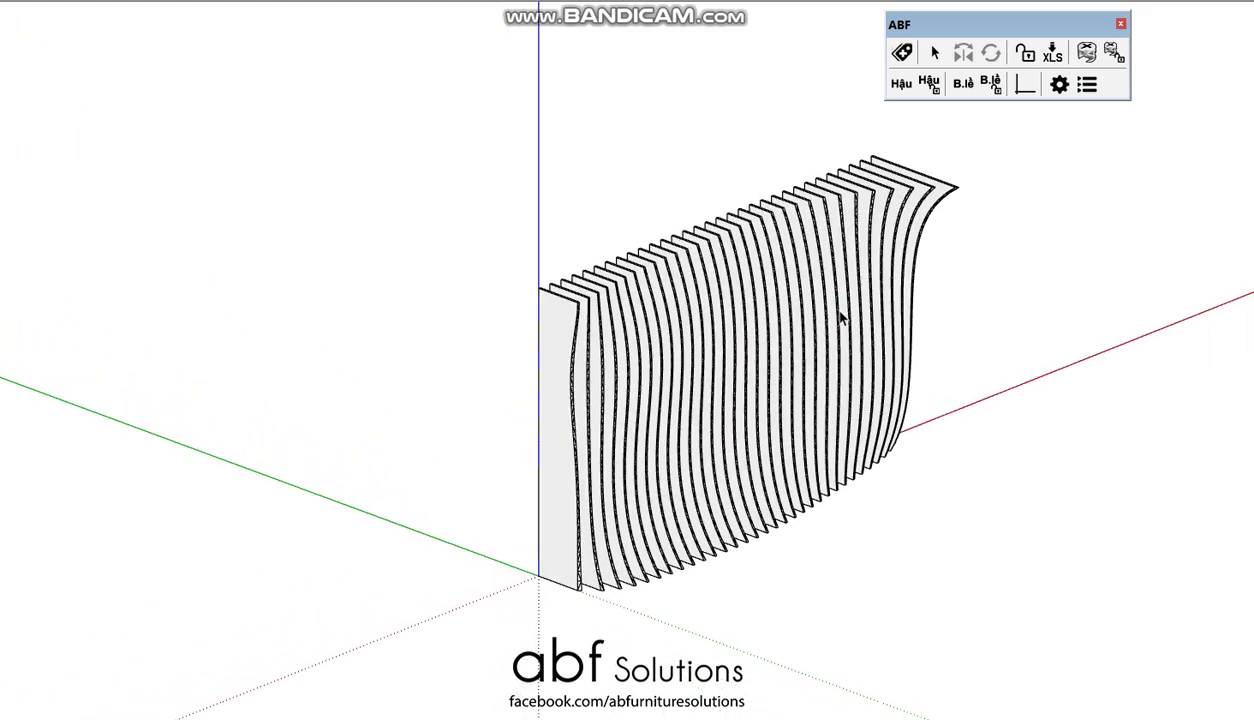
pyautogui.moveTo(694, 306)
pyautogui.mouseDown(button='middle')
pyautogui.moveTo(952, 165)
pyautogui.moveTo(1052, 190)
pyautogui.moveTo(943, 157)
pyautogui.moveTo(518, 328)
pyautogui.moveTo(773, 215)
pyautogui.mouseUp(button='middle')
pyautogui.moveTo(900, 26)
pyautogui.mouseDown()
pyautogui.moveTo(778, 109)
pyautogui.moveTo(695, 126)
pyautogui.mouseUp()
# Start ABF label placement and dismiss the internet-connection warning with OK
pyautogui.click(698, 155)
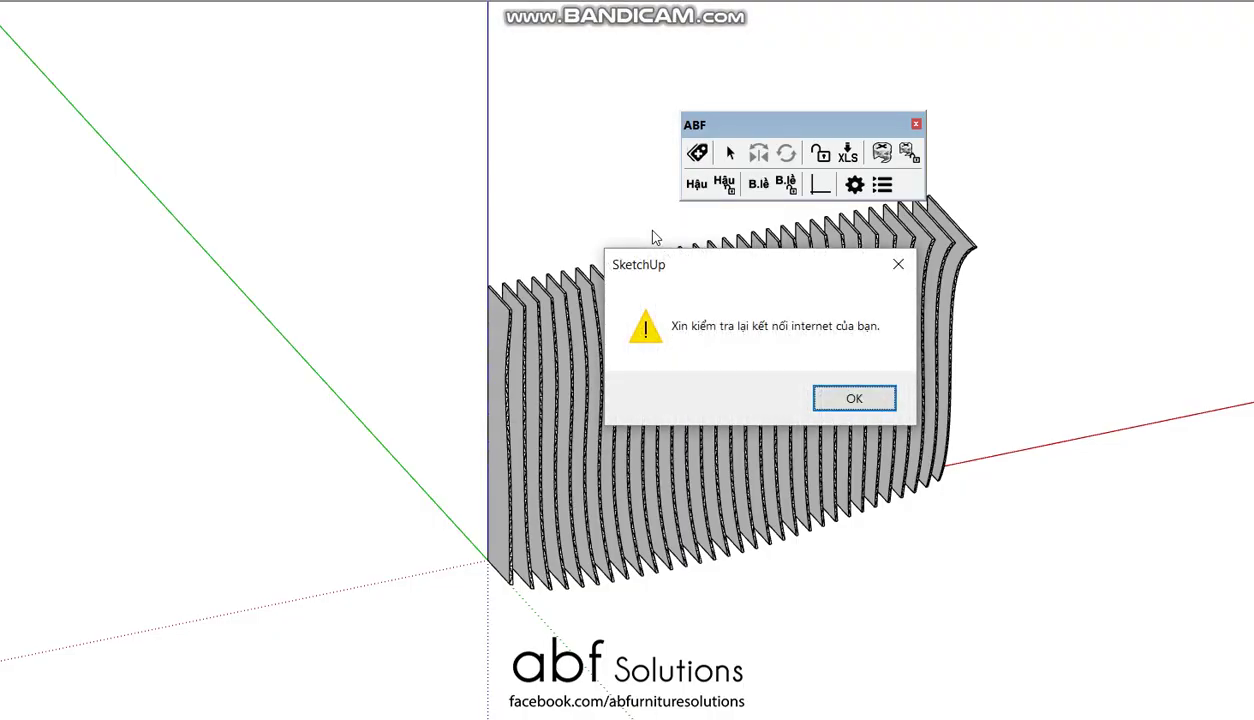
pyautogui.click(852, 401)
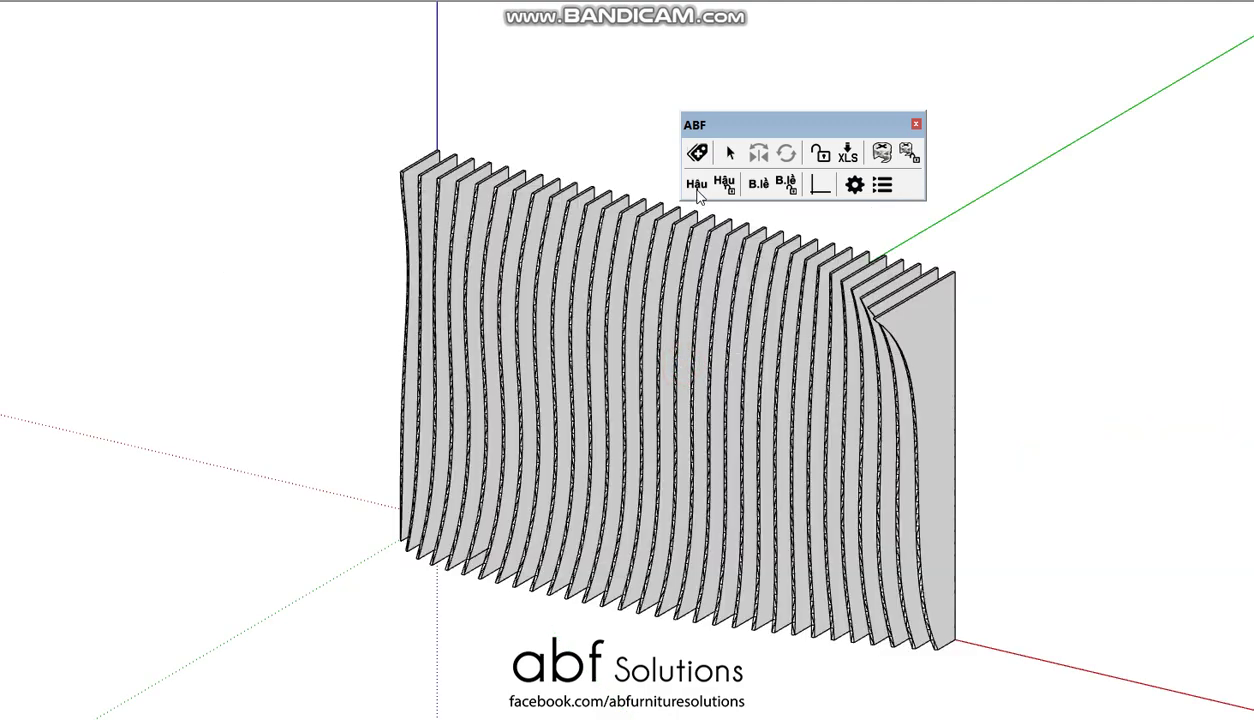
# Add number labels to every slat with the ABF Place Labels tool
pyautogui.click(697, 153)
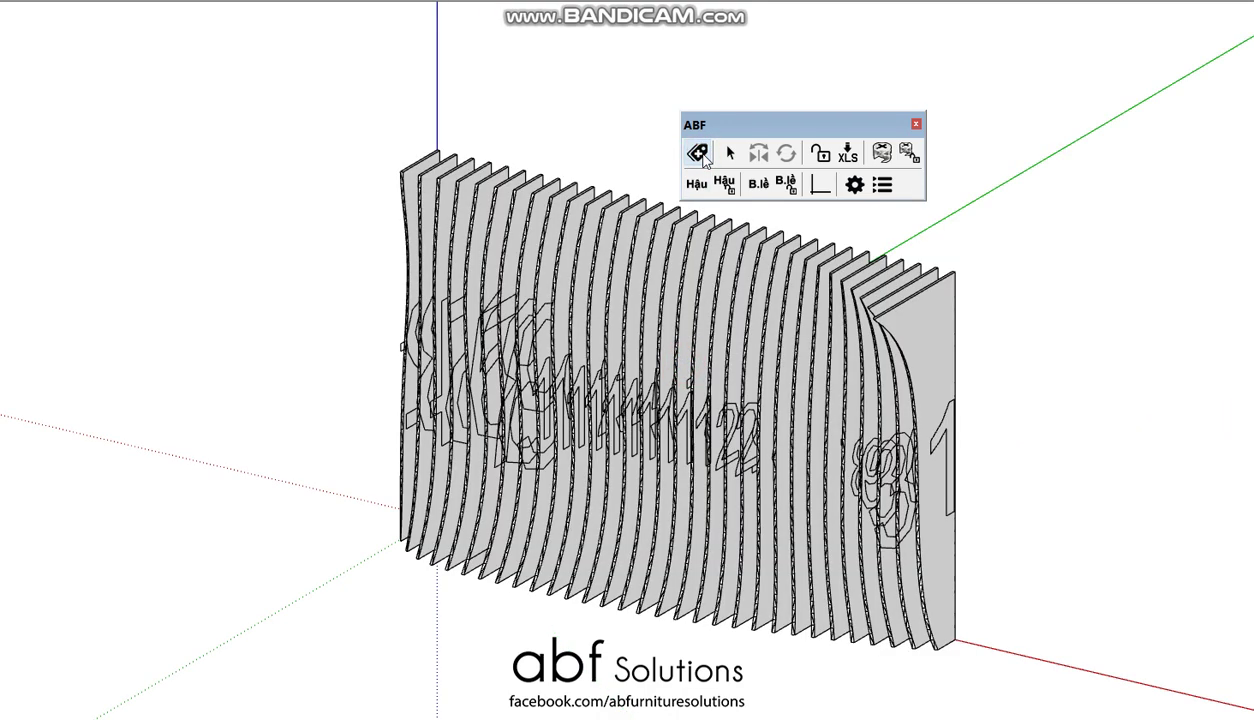
pyautogui.moveTo(596, 383)
pyautogui.mouseDown(button='middle')
pyautogui.moveTo(661, 451)
pyautogui.moveTo(960, 384)
pyautogui.moveTo(736, 375)
pyautogui.moveTo(721, 391)
pyautogui.moveTo(760, 330)
pyautogui.mouseUp(button='middle')
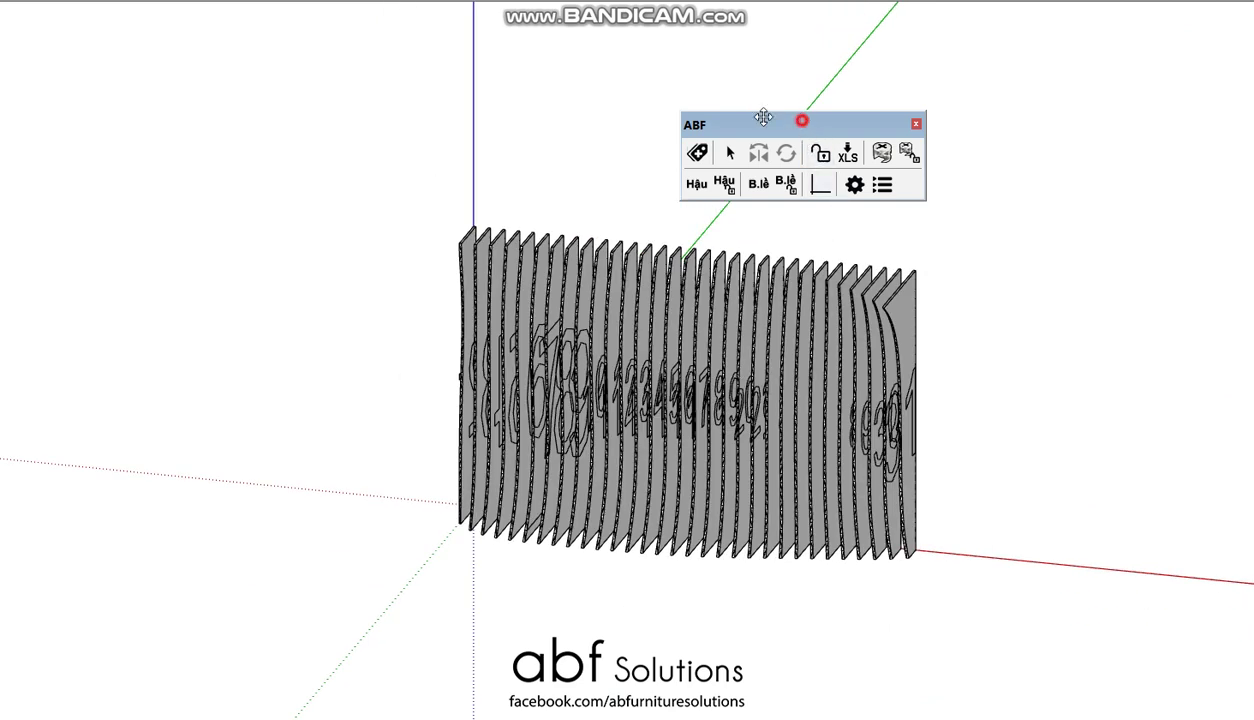
pyautogui.moveTo(745, 118); pyautogui.dragTo(580, 206)
# Flatten all slats into a row with Trải Phẳng, then use Perspective camera
pyautogui.click(647, 279)
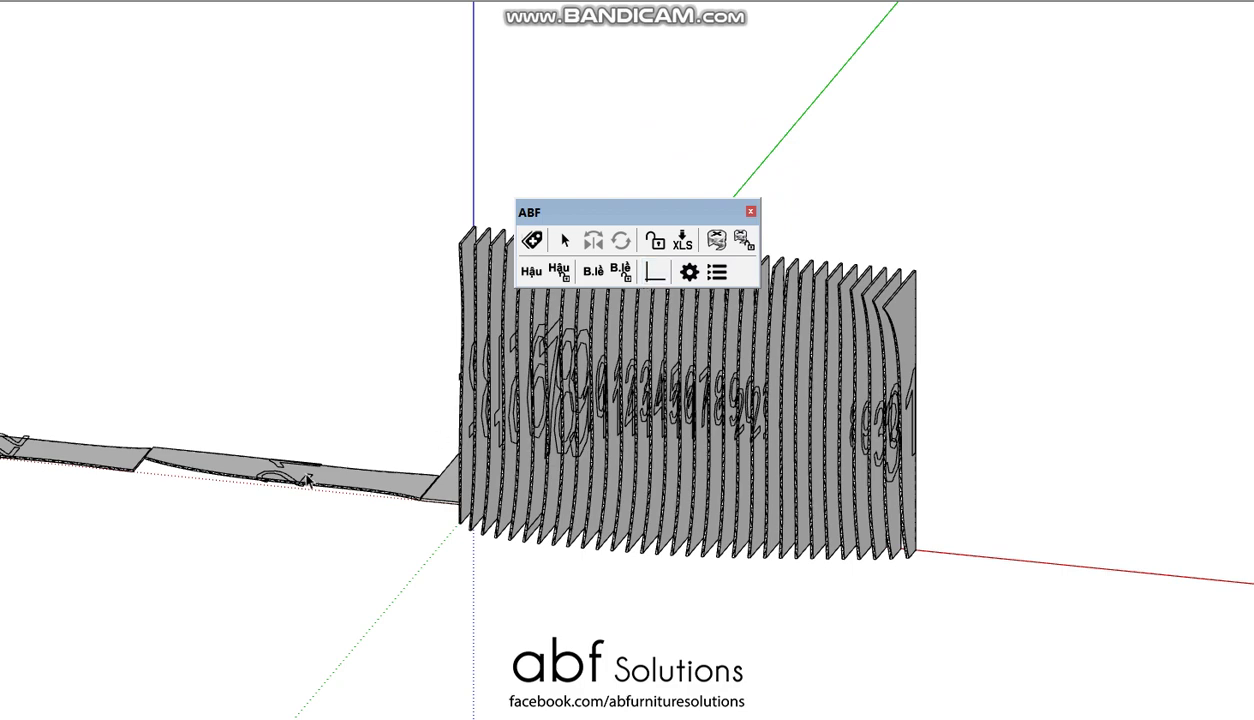
pyautogui.scroll(-4, 305, 470)
pyautogui.moveTo(305, 470)
pyautogui.keyDown('shift'); pyautogui.mouseDown(button='middle')
pyautogui.moveTo(590, 505)
pyautogui.moveTo(620, 485)
pyautogui.mouseUp(button='middle'); pyautogui.keyUp('shift')
pyautogui.scroll(3, 620, 485)
pyautogui.scroll(-2, 620, 485)
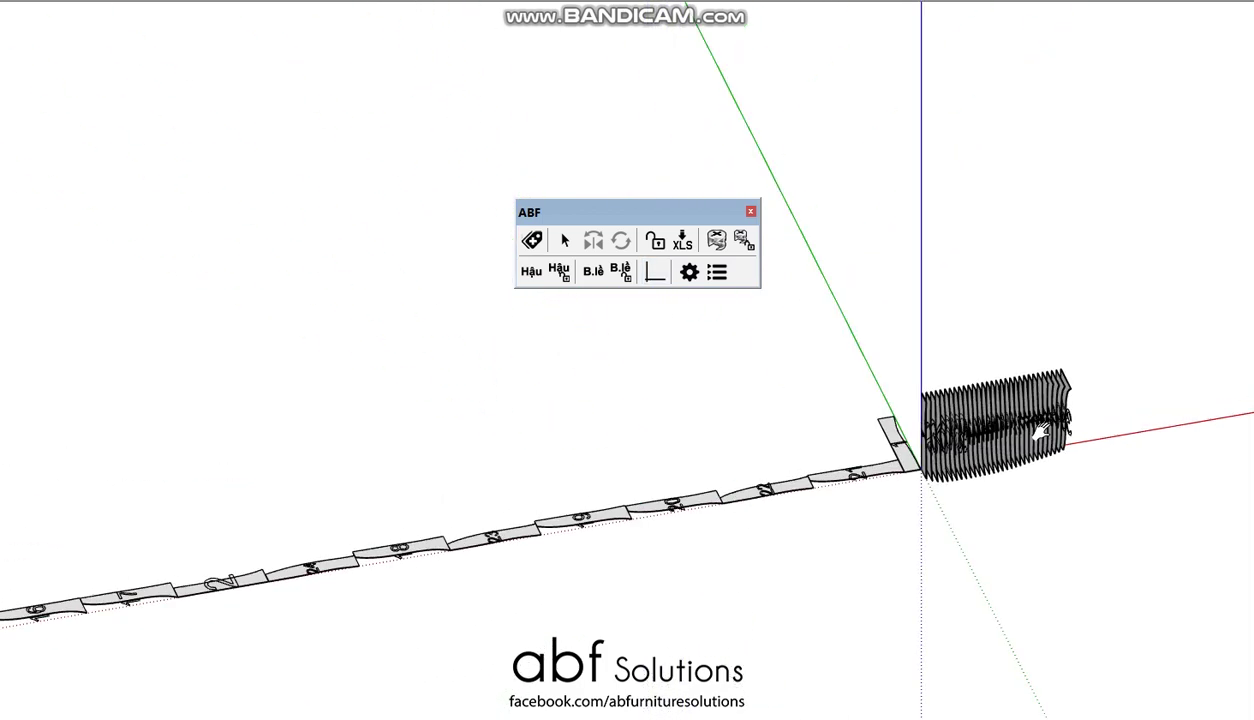
pyautogui.keyDown('shift'); pyautogui.moveTo(150, 580); pyautogui.dragTo(435, 608, button='middle'); pyautogui.keyUp('shift')
pyautogui.scroll(3, 448, 507)
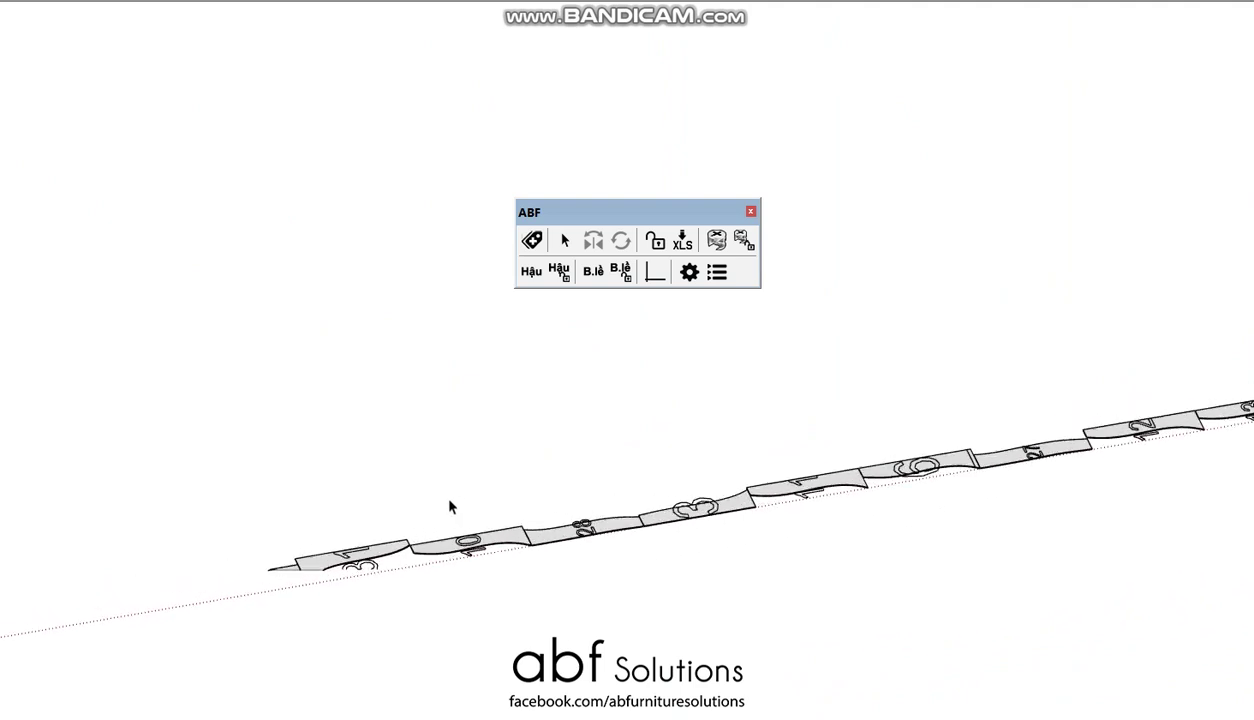
pyautogui.moveTo(409, 563)
pyautogui.mouseDown(button='middle')
pyautogui.moveTo(333, 570)
pyautogui.moveTo(420, 418)
pyautogui.moveTo(330, 412)
pyautogui.mouseUp(button='middle')
pyautogui.scroll(-2, 335, 570)
pyautogui.scroll(-3, 335, 570)
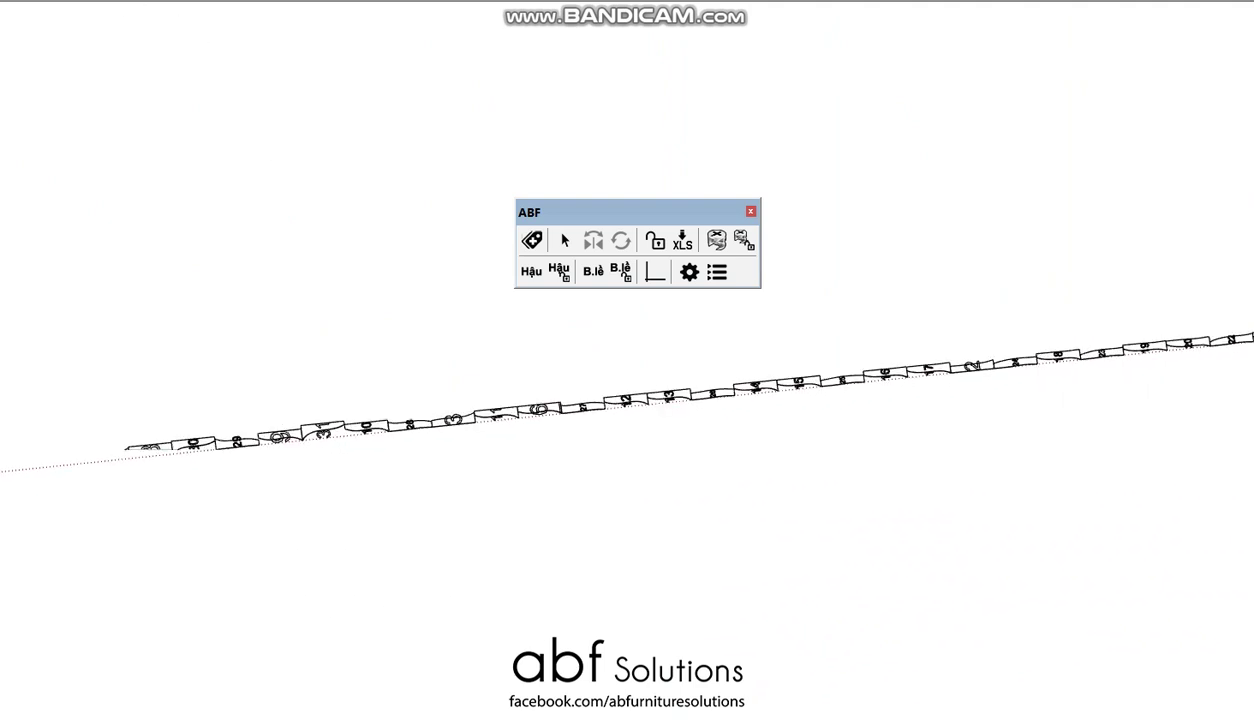
pyautogui.click(120, 45)
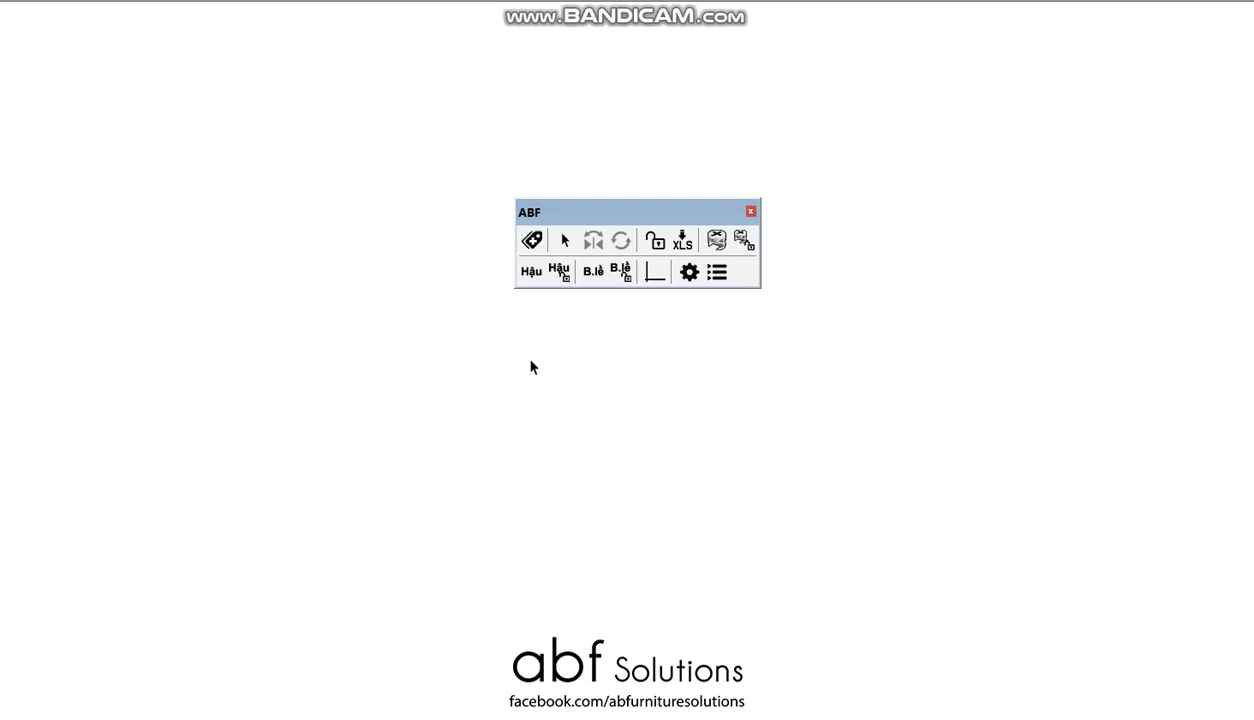
# Unlock the flattened strip of slats and erase it
pyautogui.scroll(-2, 739, 468)
pyautogui.rightClick(739, 468)
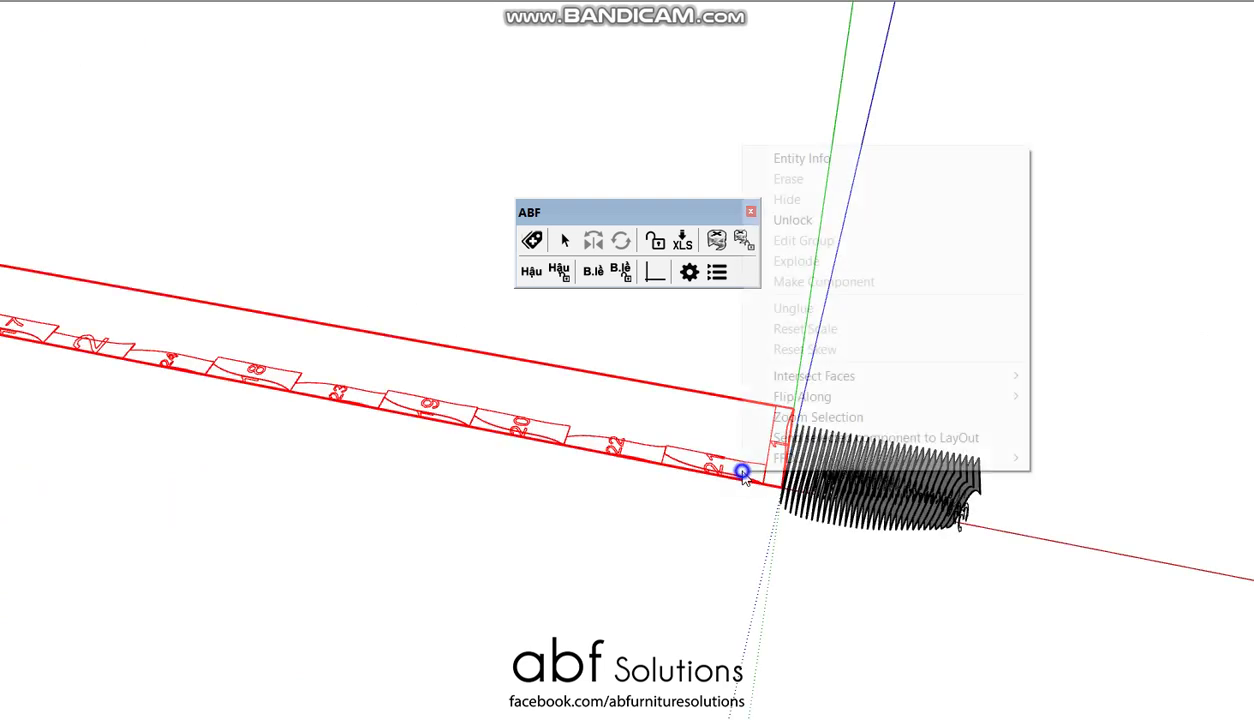
pyautogui.click(790, 221)
pyautogui.click(790, 221)
pyautogui.rightClick(722, 465)
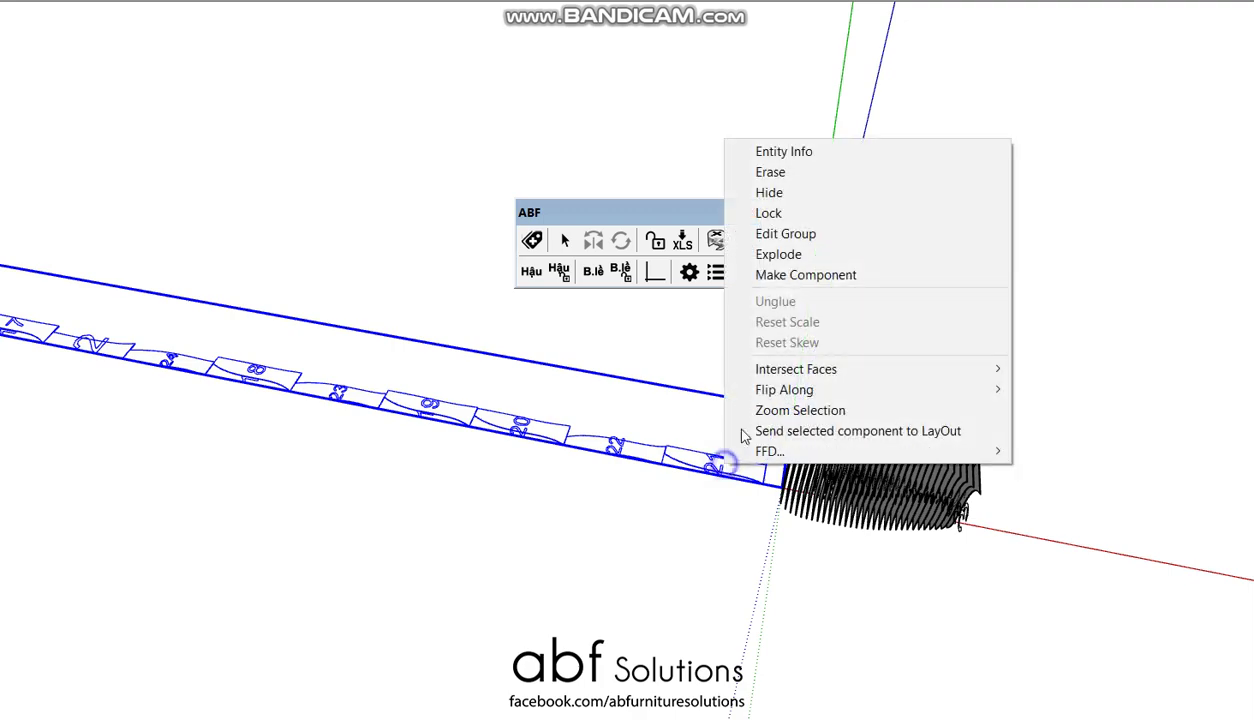
pyautogui.click(785, 175)
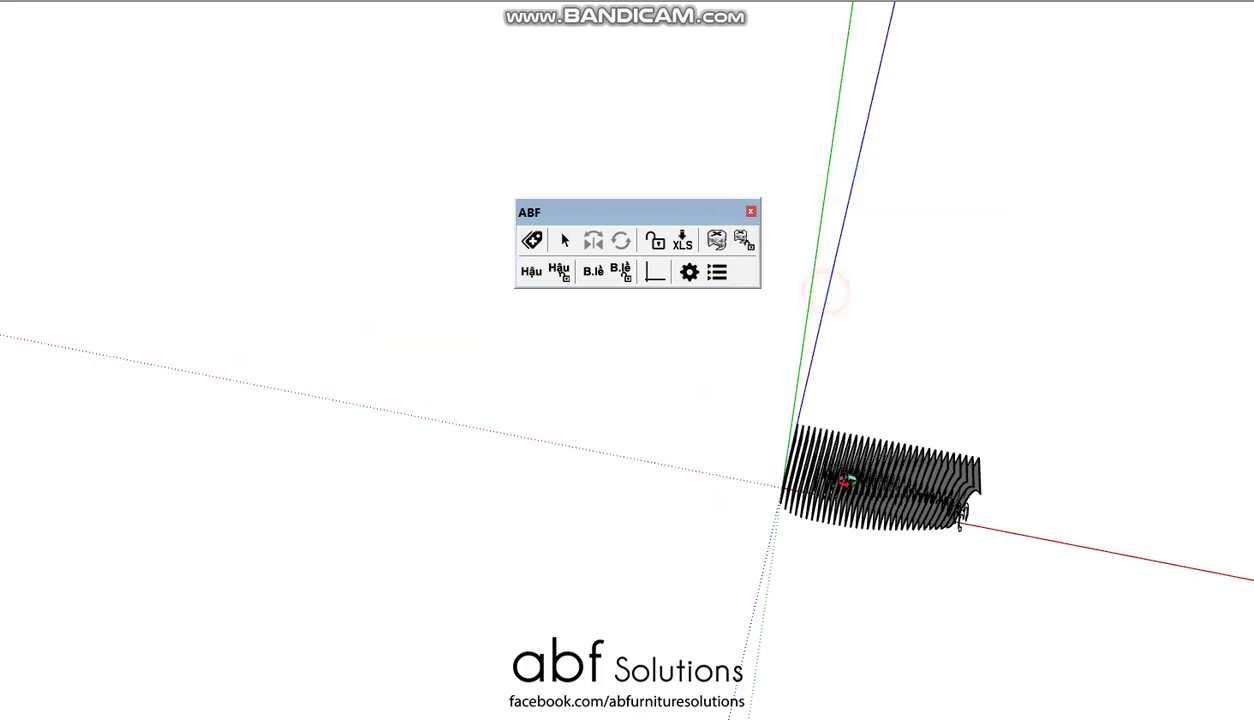
# Rotate the label on the end slat numbered 1 with ABF
pyautogui.moveTo(834, 478)
pyautogui.mouseDown(button='middle')
pyautogui.moveTo(686, 333)
pyautogui.moveTo(735, 390)
pyautogui.moveTo(700, 413)
pyautogui.moveTo(785, 362)
pyautogui.mouseUp(button='middle')
pyautogui.click(785, 362)
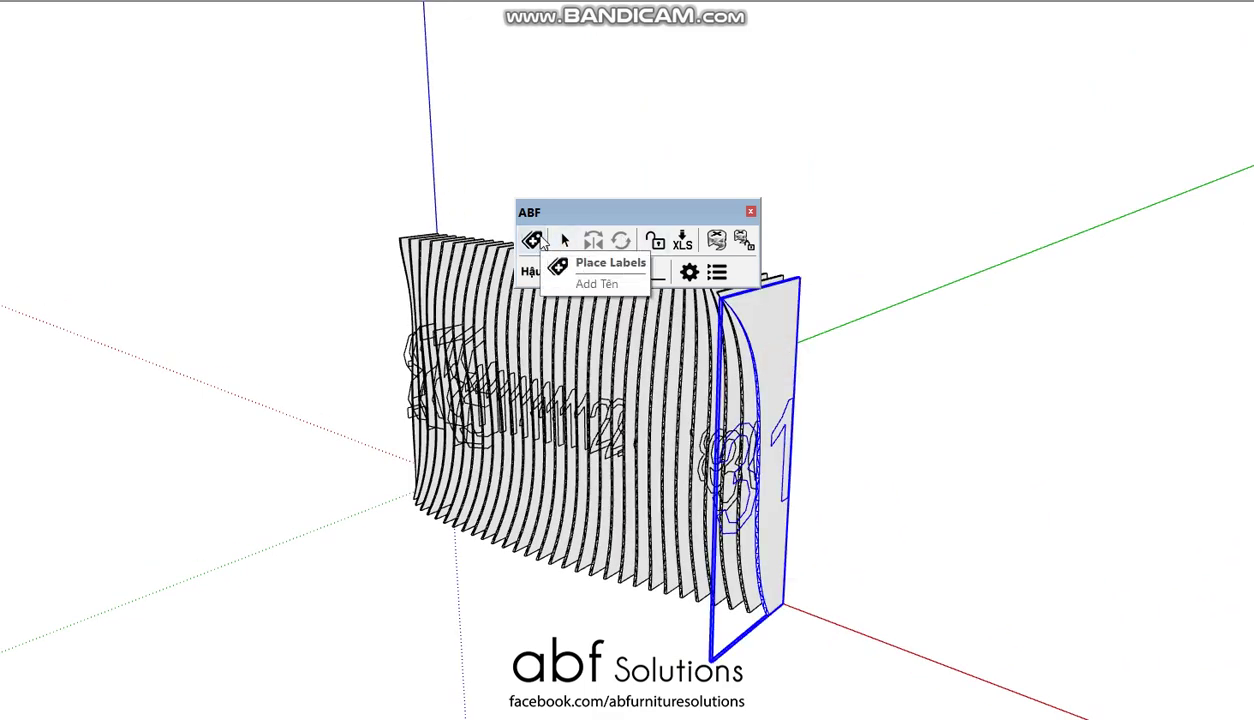
pyautogui.click(564, 240)
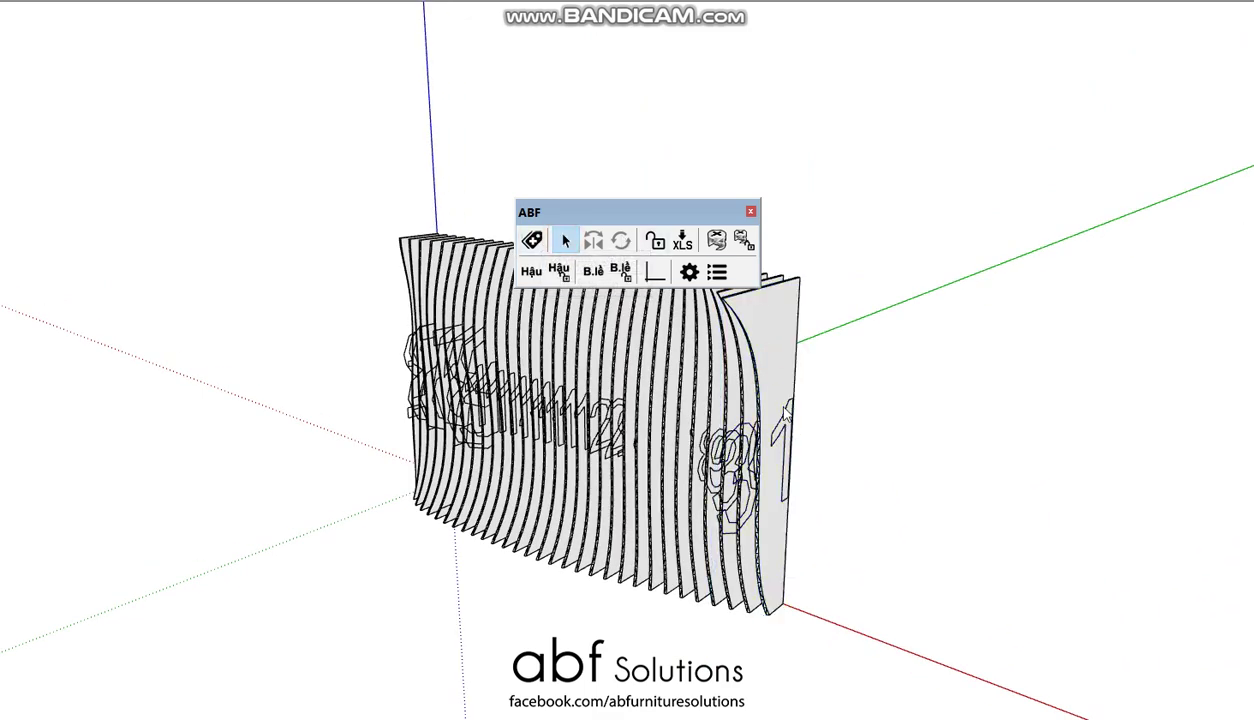
pyautogui.click(780, 404)
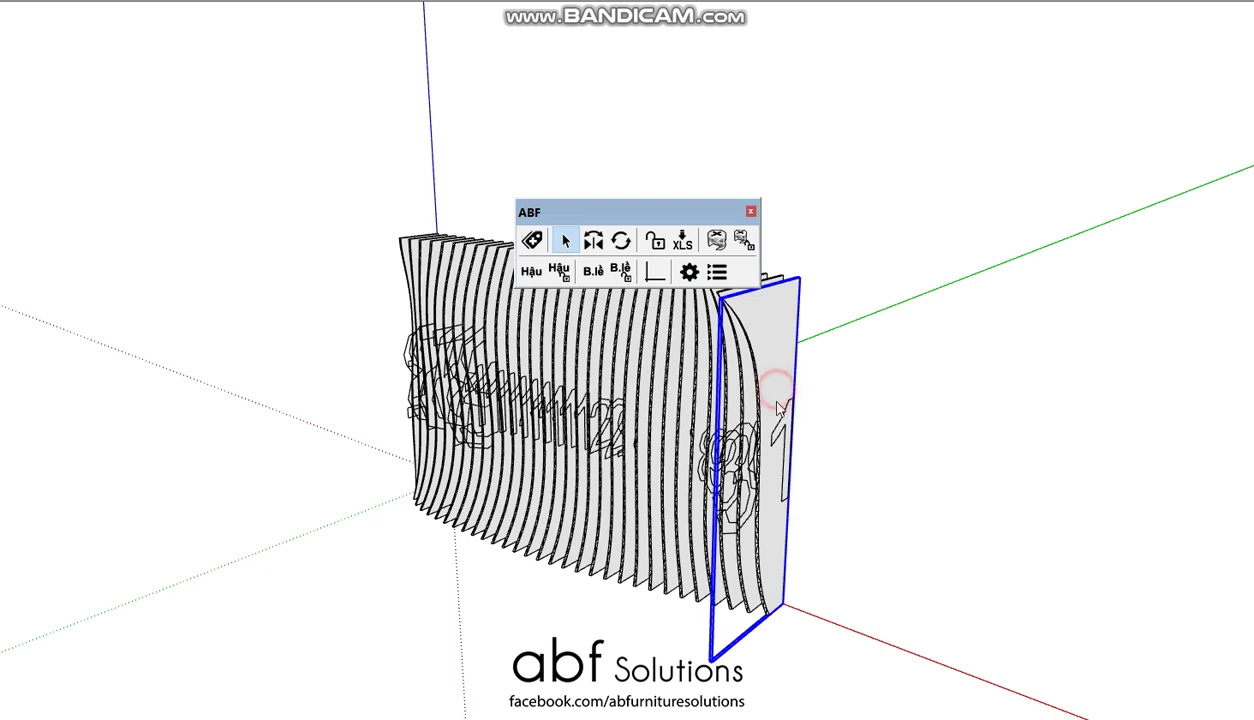
pyautogui.click(620, 241)
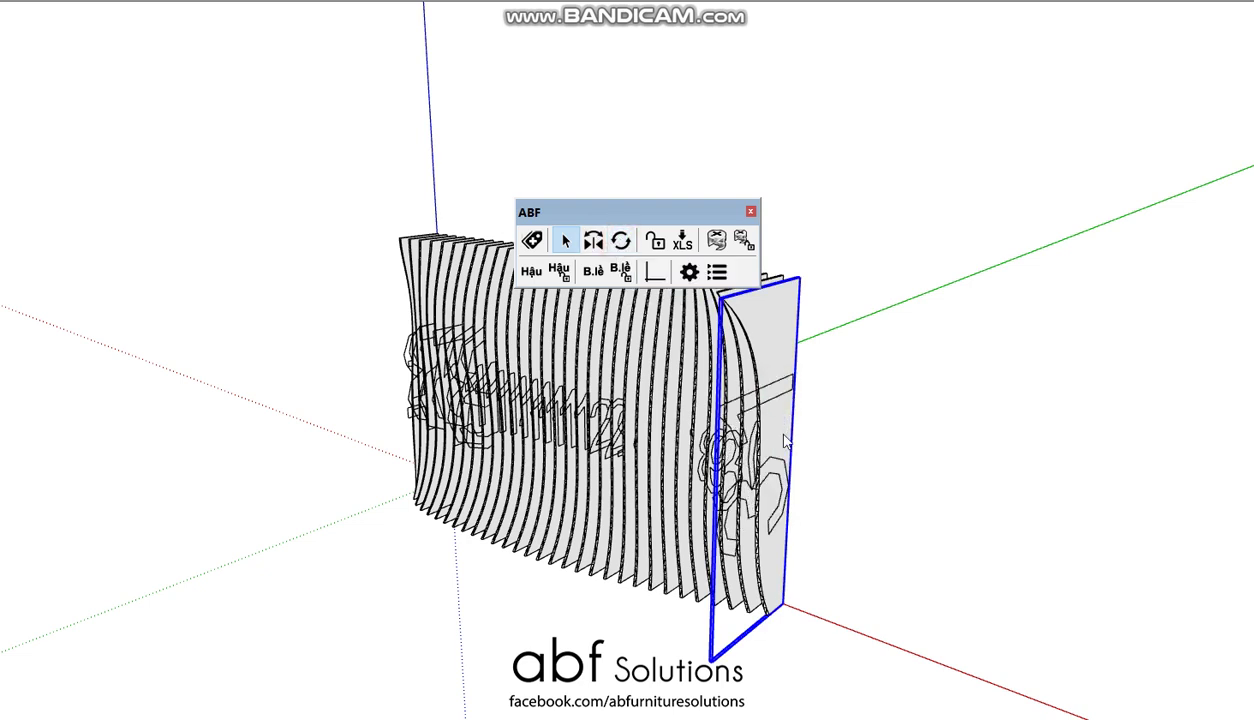
pyautogui.scroll(-5, 770, 398)
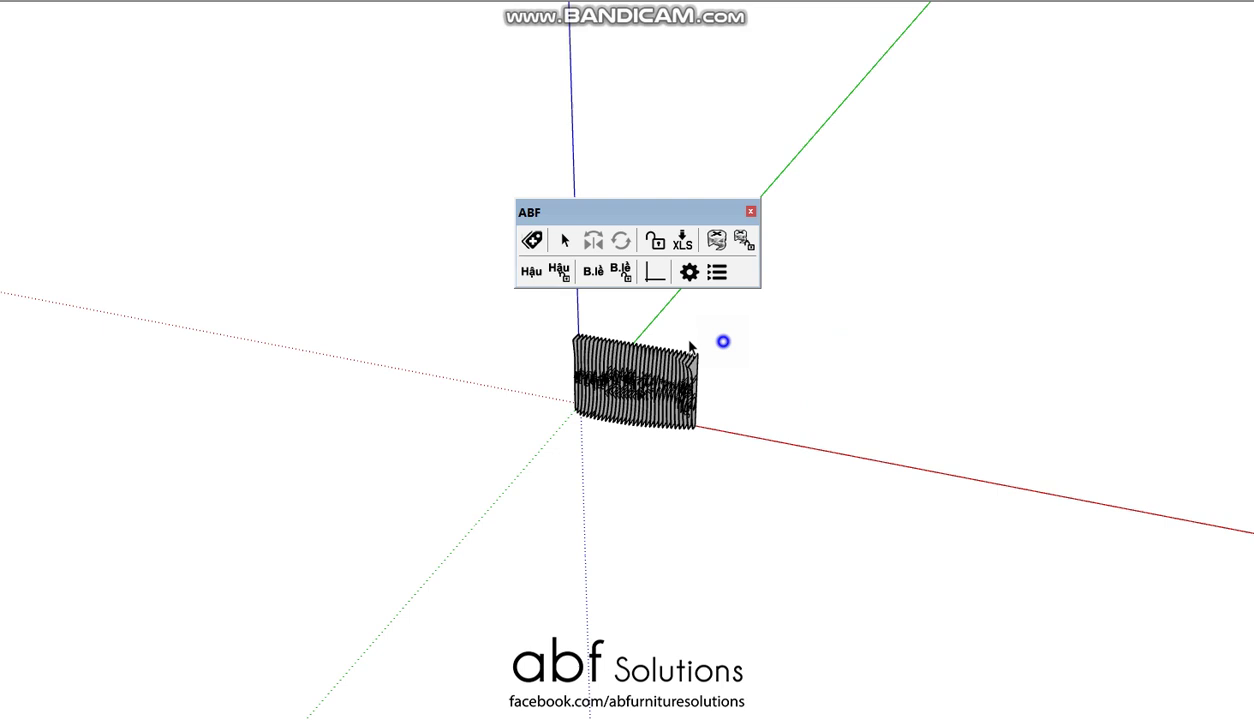
# Flatten the slats into a row again with ABF Trải Phẳng and zoom in
pyautogui.click(651, 273)
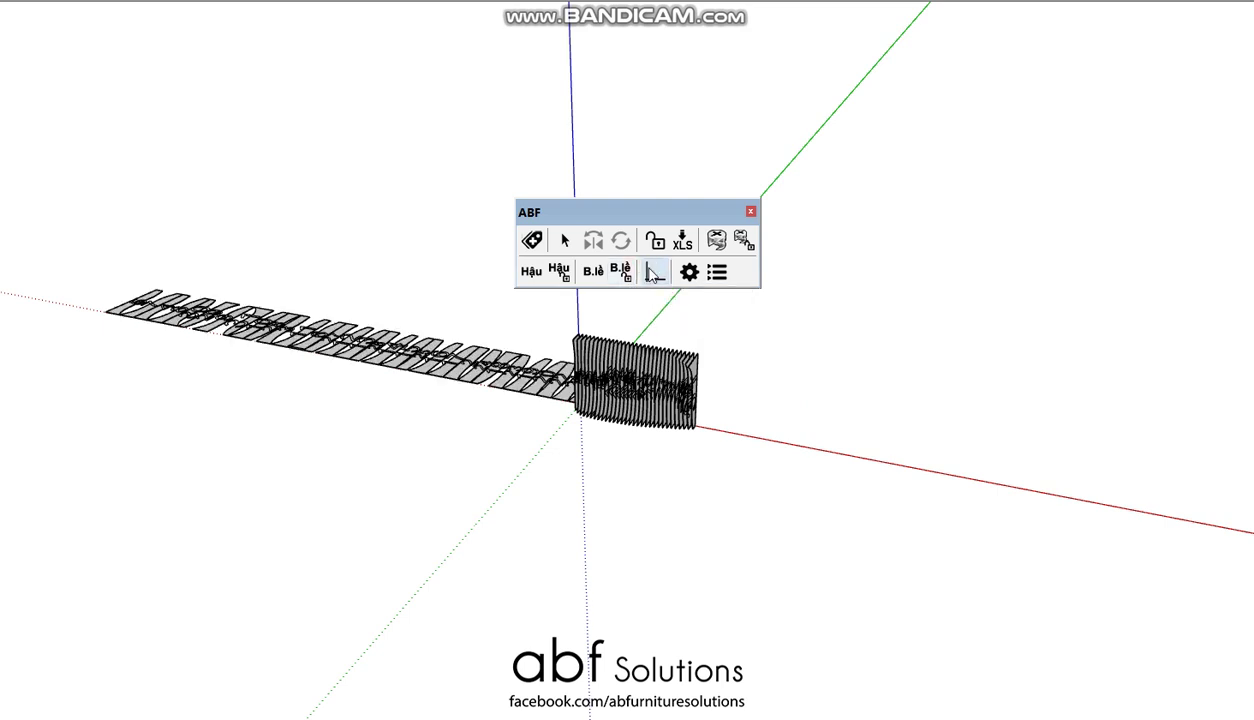
pyautogui.moveTo(596, 457); pyautogui.dragTo(750, 591, button='middle')
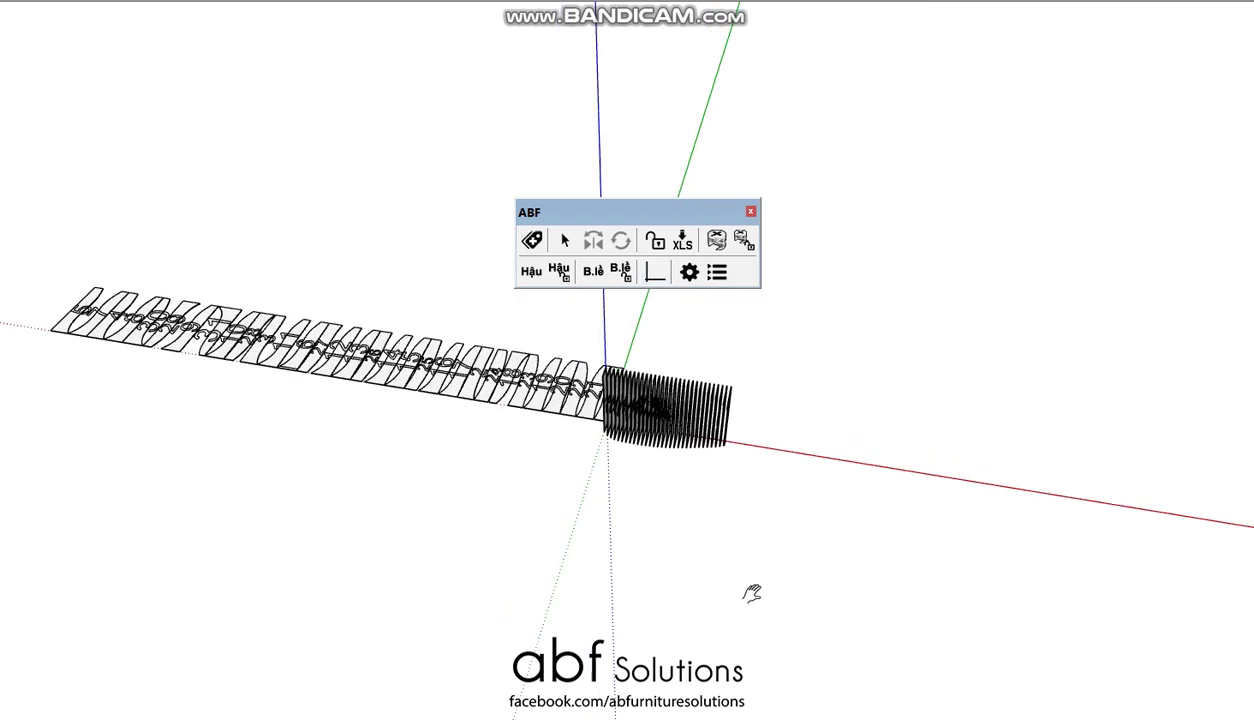
pyautogui.scroll(3, 434, 534)
pyautogui.scroll(2, 434, 534)
pyautogui.scroll(-4, 434, 534)
pyautogui.scroll(2, 434, 534)
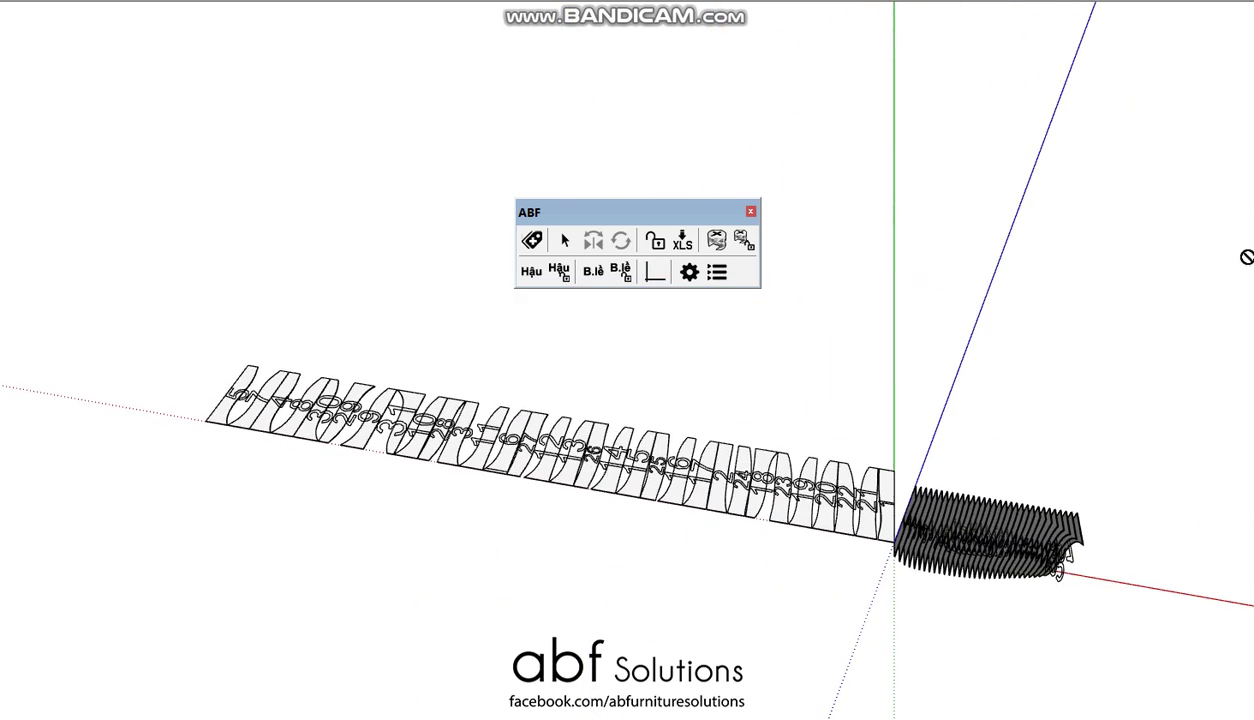
pyautogui.click(893, 341)
# Orbit around the row of flat panels to view it from the front
pyautogui.moveTo(819, 484); pyautogui.dragTo(820, 487, button='middle')
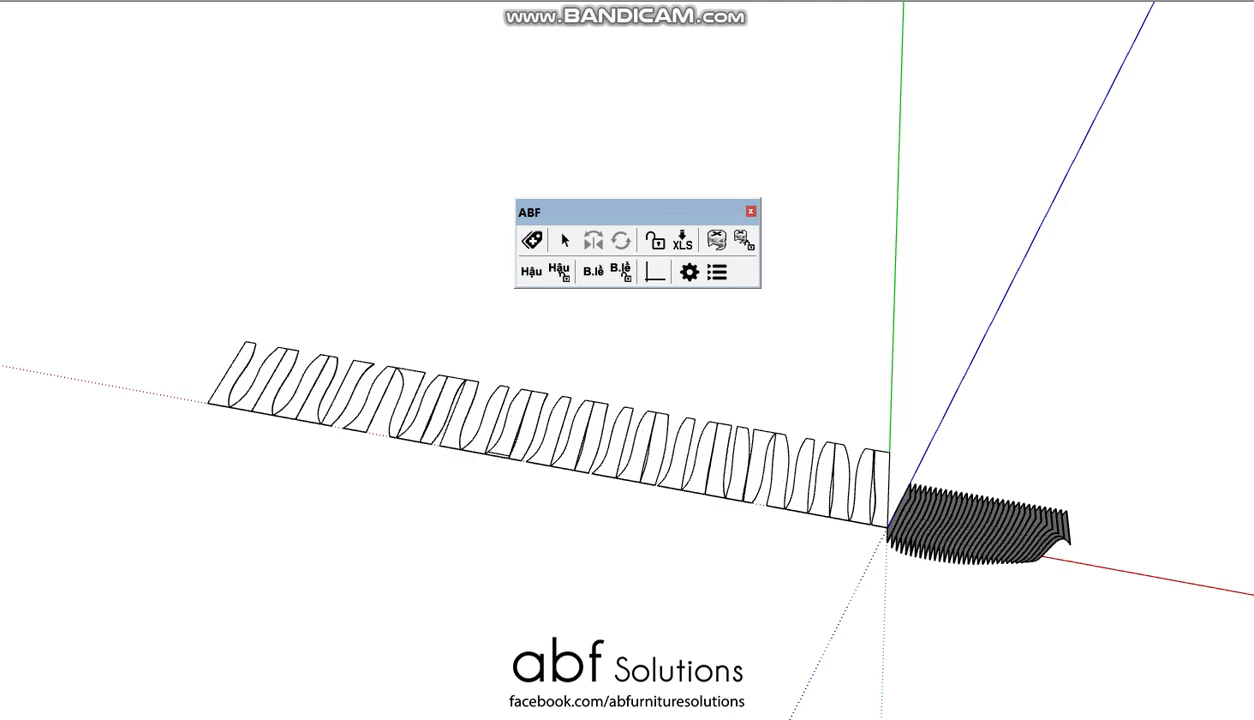
pyautogui.moveTo(575, 576)
pyautogui.mouseDown(button='middle')
pyautogui.moveTo(574, 473)
pyautogui.moveTo(510, 515)
pyautogui.mouseUp(button='middle')
pyautogui.scroll(2, 574, 473)
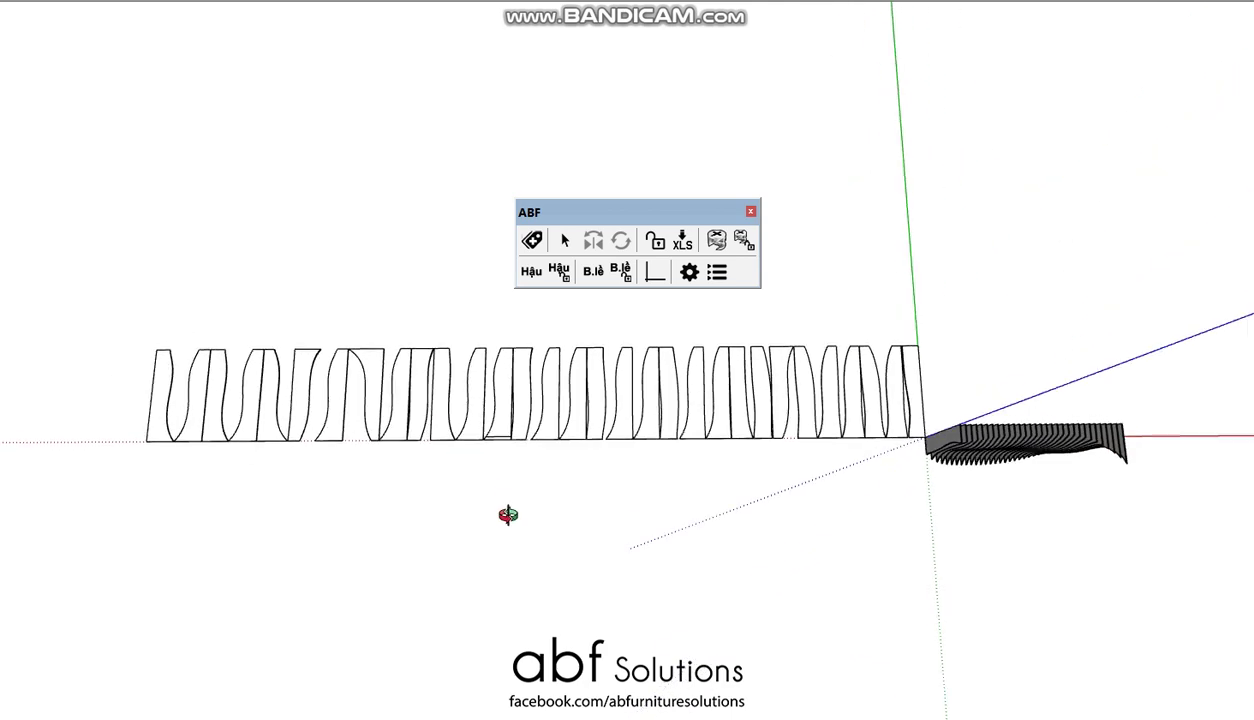
pyautogui.scroll(5, 499, 455)
pyautogui.scroll(-1, 498, 440)
pyautogui.scroll(-3, 498, 434)
pyautogui.moveTo(896, 347); pyautogui.dragTo(900, 390, button='middle')
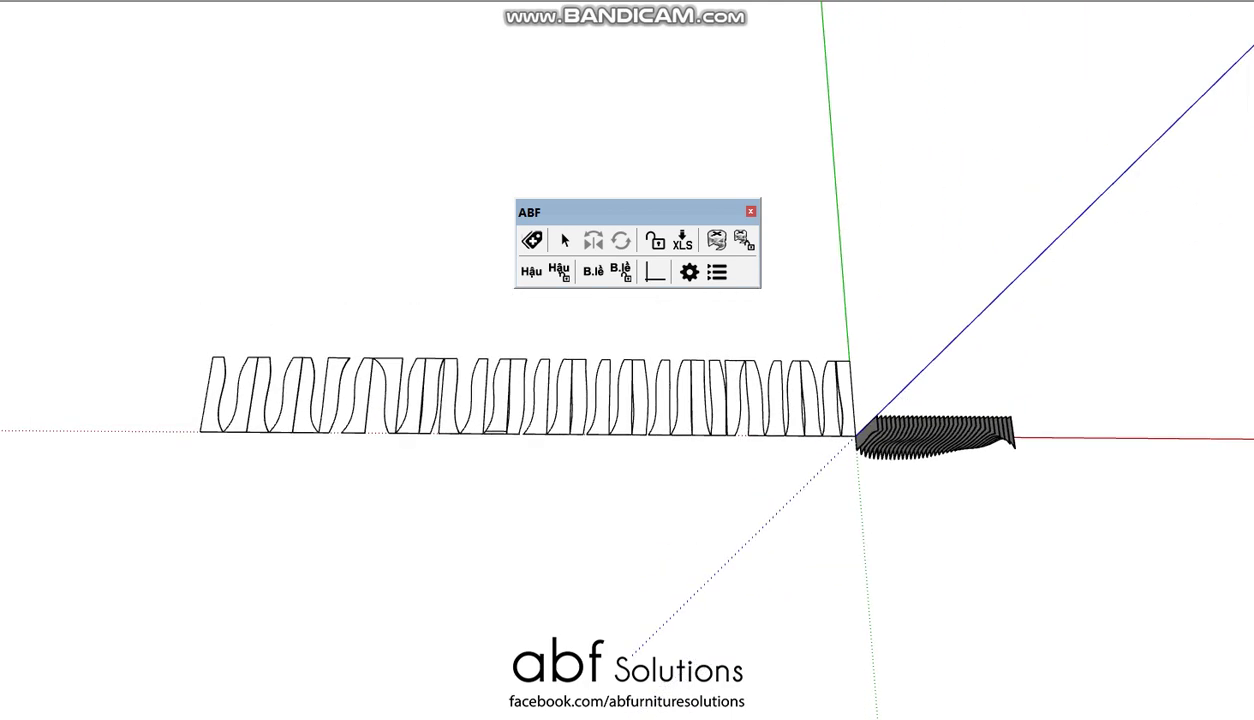